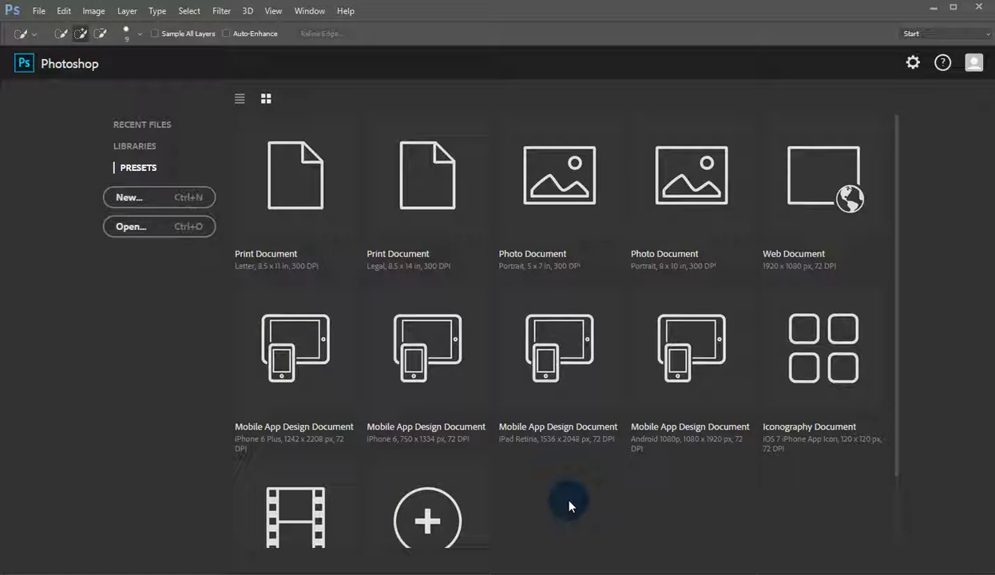
Open rTnr6kjpc.jpg from the Smart Art folder on the Desktop.
{"action": "left_click", "coordinate": [174, 229]}
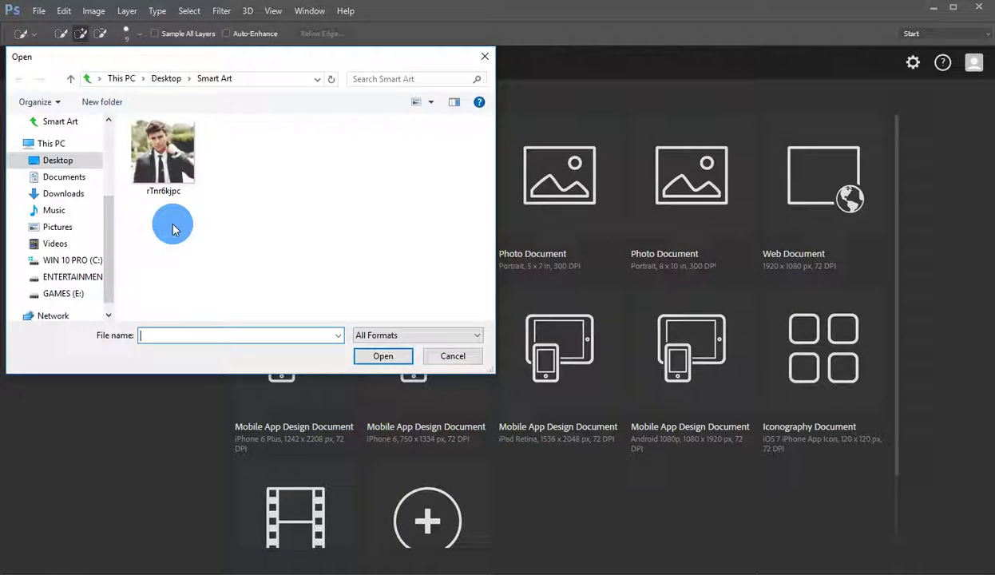
{"action": "left_click", "coordinate": [163, 156]}
{"action": "left_click", "coordinate": [398, 360]}
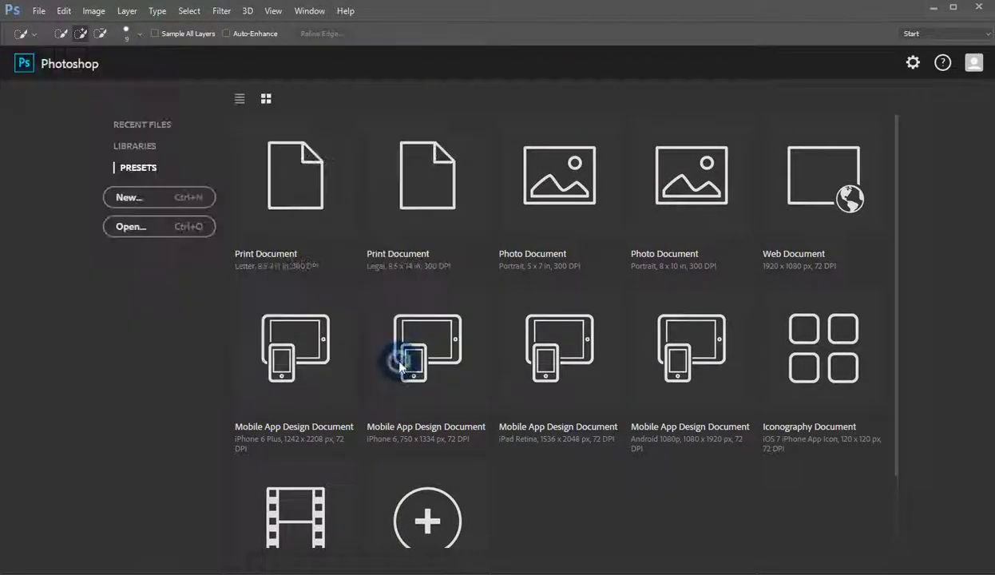
{"action": "scroll", "coordinate": [395, 236], "scroll_direction": "up", "scroll_amount": 5}
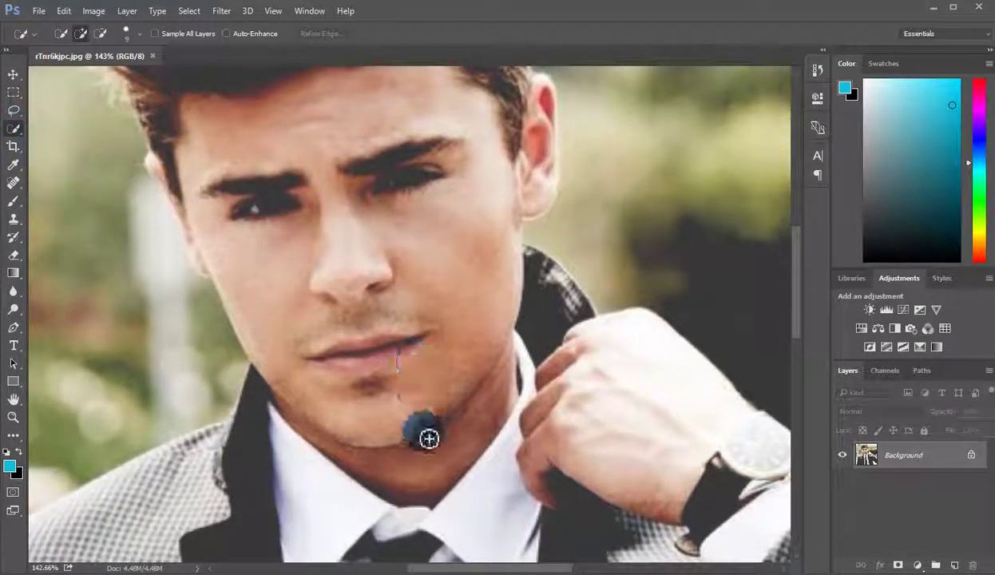
Quick-select the man's face, hair and neck from chin to left cheek.
{"action": "mouse_move", "coordinate": [435, 469]}
{"action": "left_mouse_down"}
{"action": "mouse_move", "coordinate": [442, 361]}
{"action": "mouse_move", "coordinate": [546, 155]}
{"action": "mouse_move", "coordinate": [544, 85]}
{"action": "mouse_move", "coordinate": [557, 126]}
{"action": "mouse_move", "coordinate": [551, 155]}
{"action": "mouse_move", "coordinate": [409, 122]}
{"action": "mouse_move", "coordinate": [350, 125]}
{"action": "mouse_move", "coordinate": [311, 86]}
{"action": "mouse_move", "coordinate": [280, 98]}
{"action": "mouse_move", "coordinate": [344, 76]}
{"action": "mouse_move", "coordinate": [338, 111]}
{"action": "left_mouse_up"}
{"action": "scroll", "coordinate": [290, 195], "scroll_direction": "down", "scroll_amount": 1}
{"action": "mouse_move", "coordinate": [149, 163]}
{"action": "left_mouse_down"}
{"action": "mouse_move", "coordinate": [154, 154]}
{"action": "mouse_move", "coordinate": [203, 256]}
{"action": "mouse_move", "coordinate": [164, 168]}
{"action": "mouse_move", "coordinate": [177, 196]}
{"action": "mouse_move", "coordinate": [255, 238]}
{"action": "mouse_move", "coordinate": [454, 168]}
{"action": "left_mouse_up"}
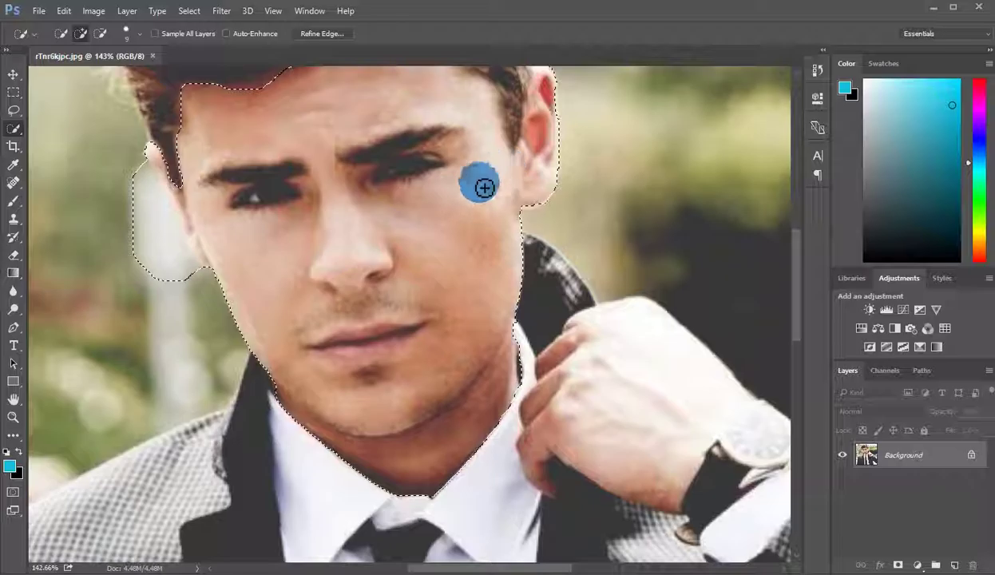
{"action": "scroll", "coordinate": [447, 200], "scroll_direction": "down", "scroll_amount": 3}
{"action": "scroll", "coordinate": [433, 207], "scroll_direction": "down", "scroll_amount": 3}
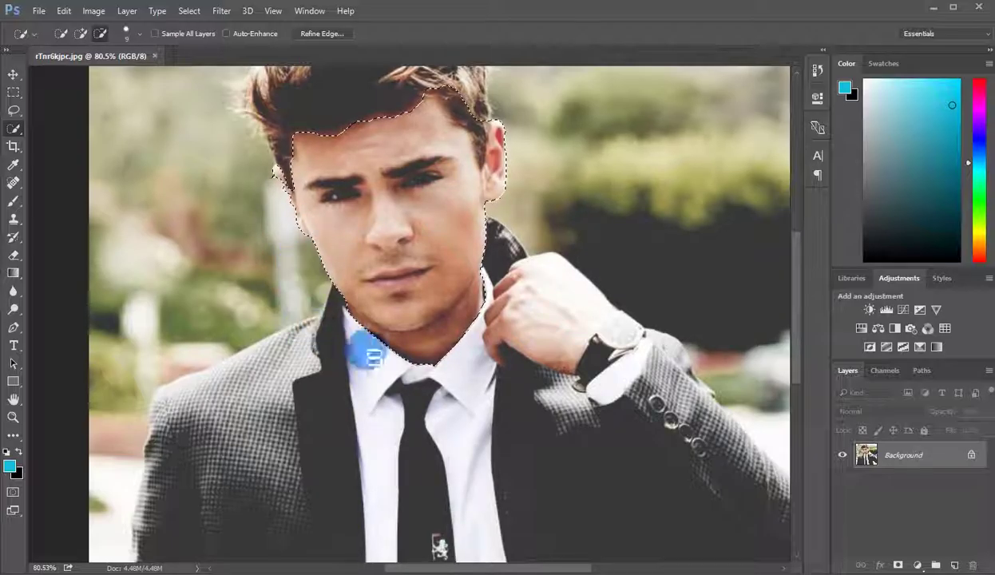
Add the man's raised hand to the selection.
{"action": "left_click", "coordinate": [81, 33]}
{"action": "mouse_move", "coordinate": [527, 337]}
{"action": "left_mouse_down"}
{"action": "mouse_move", "coordinate": [550, 328]}
{"action": "mouse_move", "coordinate": [501, 357]}
{"action": "left_mouse_up"}
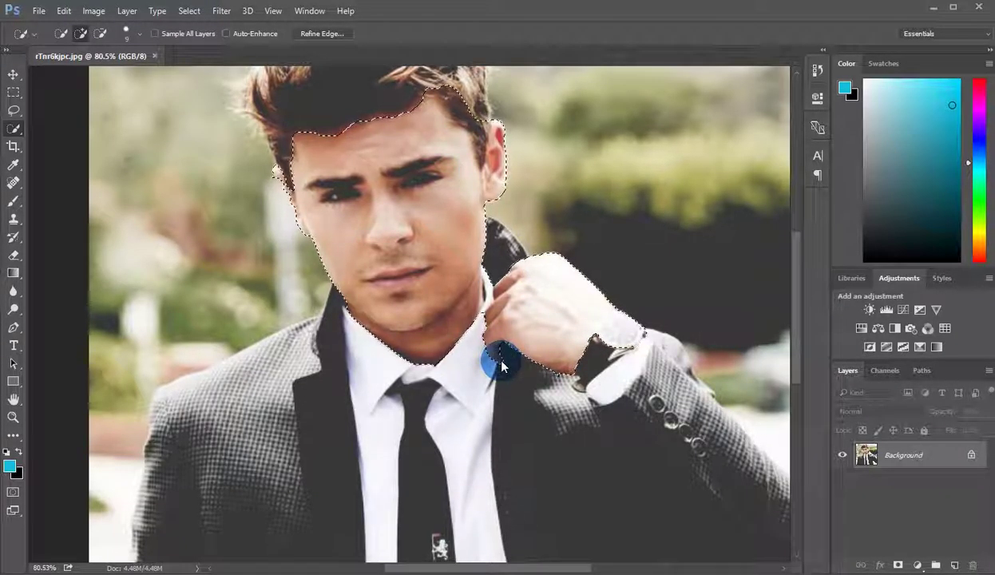
{"action": "scroll", "coordinate": [480, 335], "scroll_direction": "up", "scroll_amount": 1}
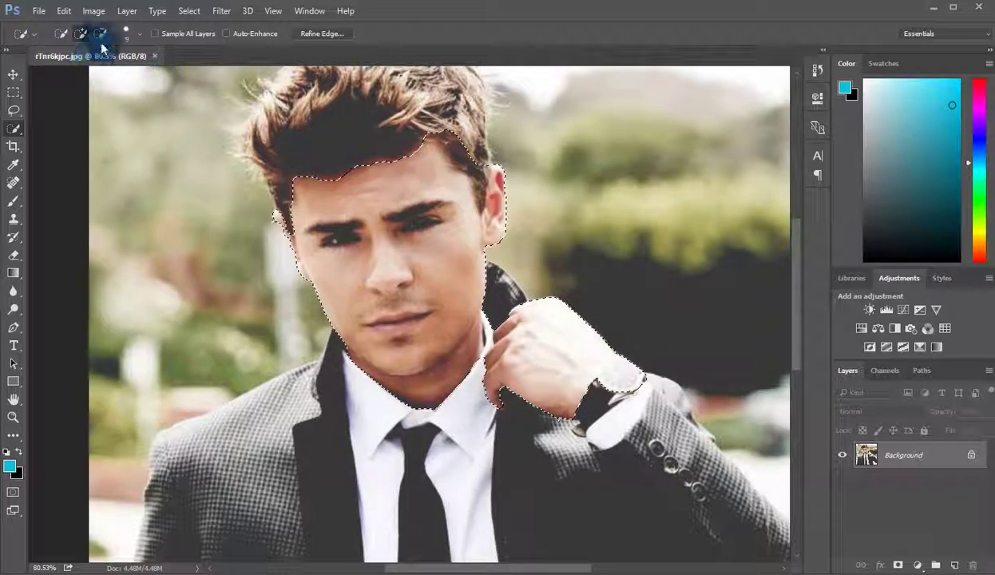
Subtract the hair along the hairline and temples from the selection.
{"action": "left_click", "coordinate": [100, 35]}
{"action": "left_click_drag", "start_coordinate": [478, 211], "coordinate": [451, 142]}
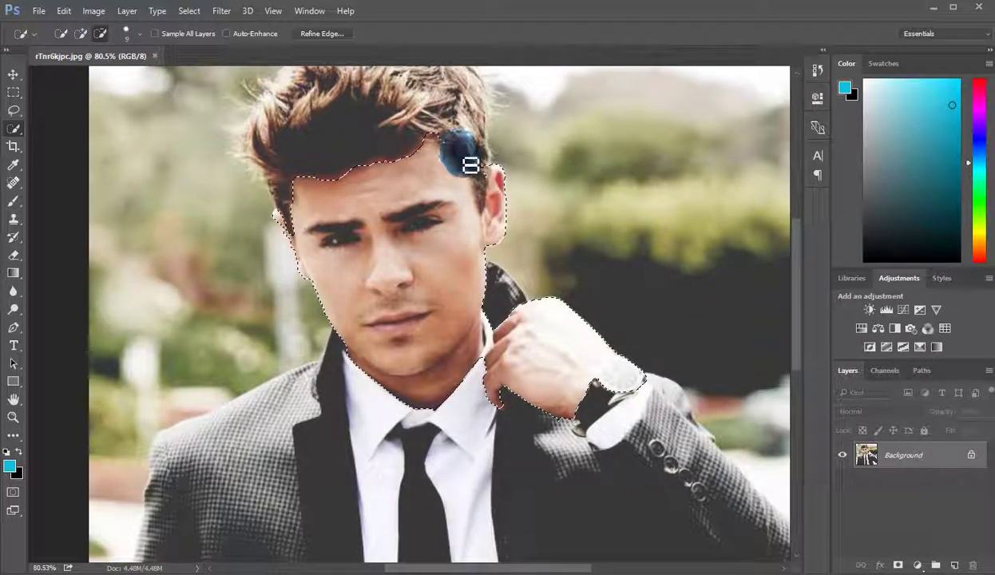
{"action": "mouse_move", "coordinate": [483, 189]}
{"action": "left_mouse_down"}
{"action": "mouse_move", "coordinate": [470, 159]}
{"action": "mouse_move", "coordinate": [493, 175]}
{"action": "left_mouse_up"}
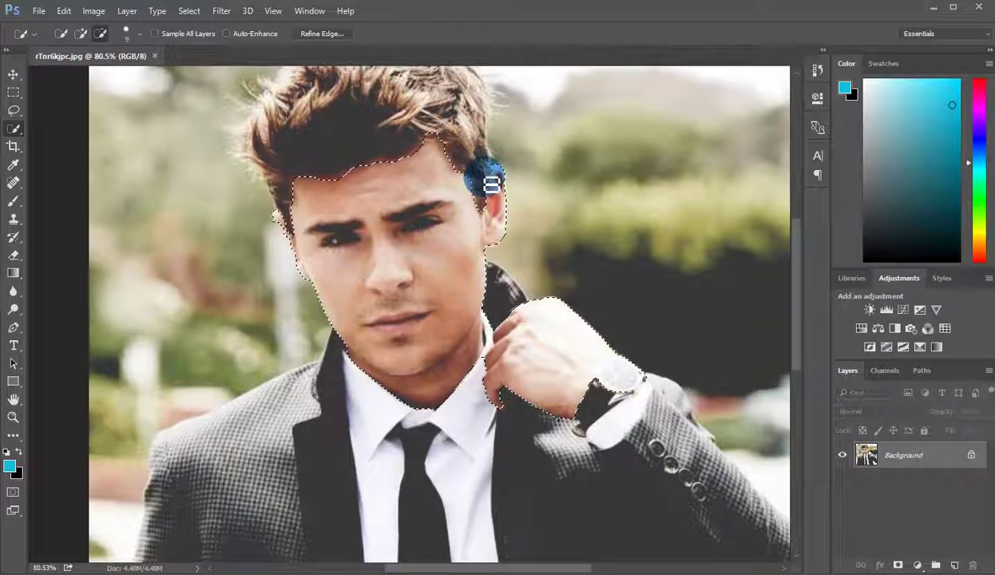
{"action": "left_click_drag", "start_coordinate": [383, 135], "coordinate": [447, 150]}
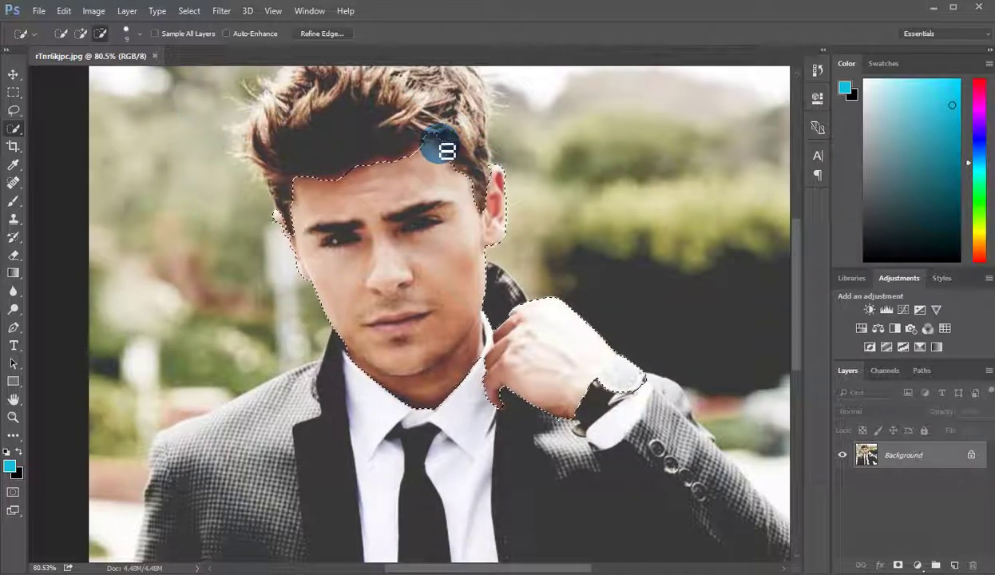
Confirm the selection through Refine Edge and trim it near the collar.
{"action": "left_click", "coordinate": [314, 36]}
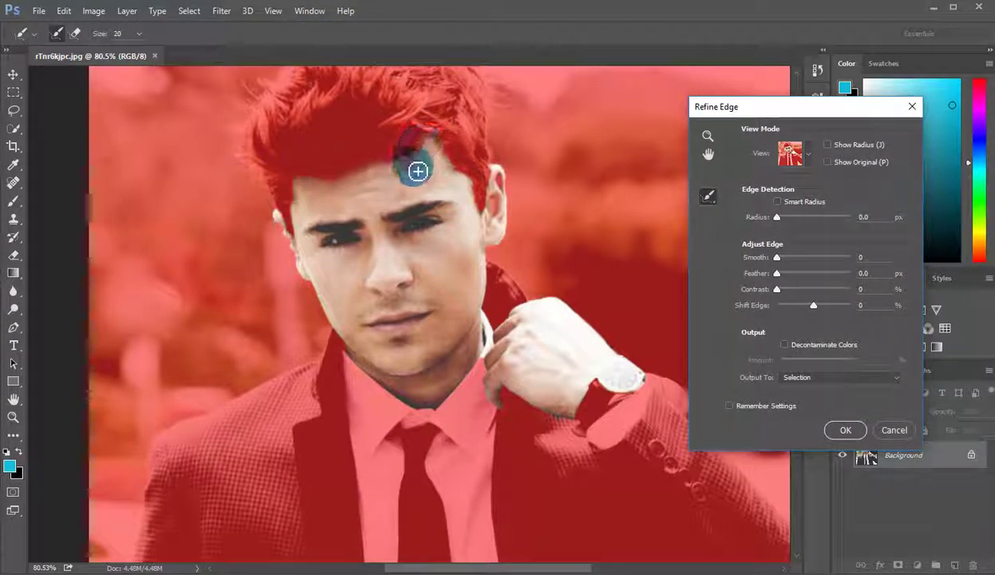
{"action": "left_click", "coordinate": [845, 430]}
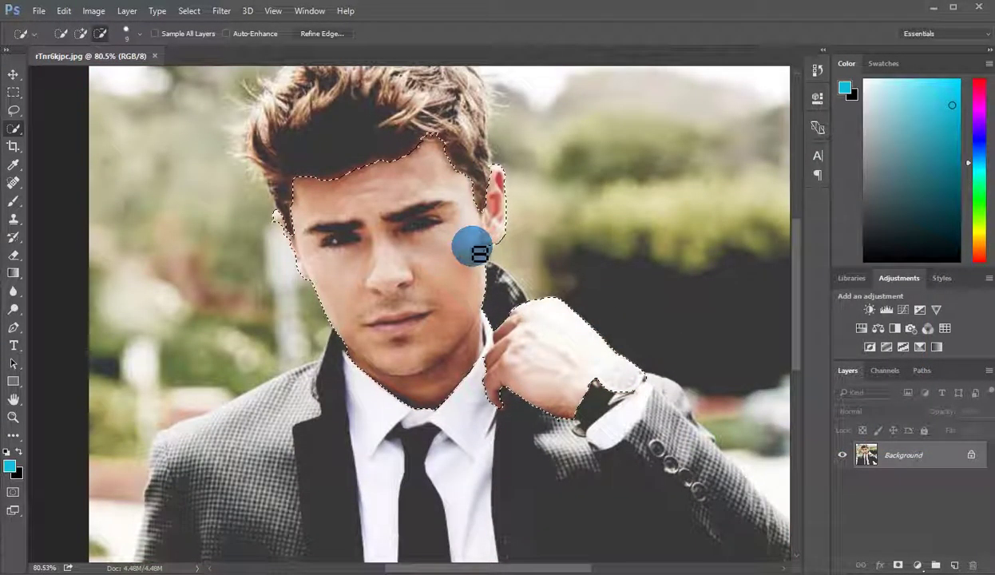
{"action": "scroll", "coordinate": [473, 249], "scroll_direction": "down", "scroll_amount": 1}
{"action": "scroll", "coordinate": [473, 249], "scroll_direction": "down", "scroll_amount": 1}
{"action": "scroll", "coordinate": [473, 250], "scroll_direction": "down", "scroll_amount": 1}
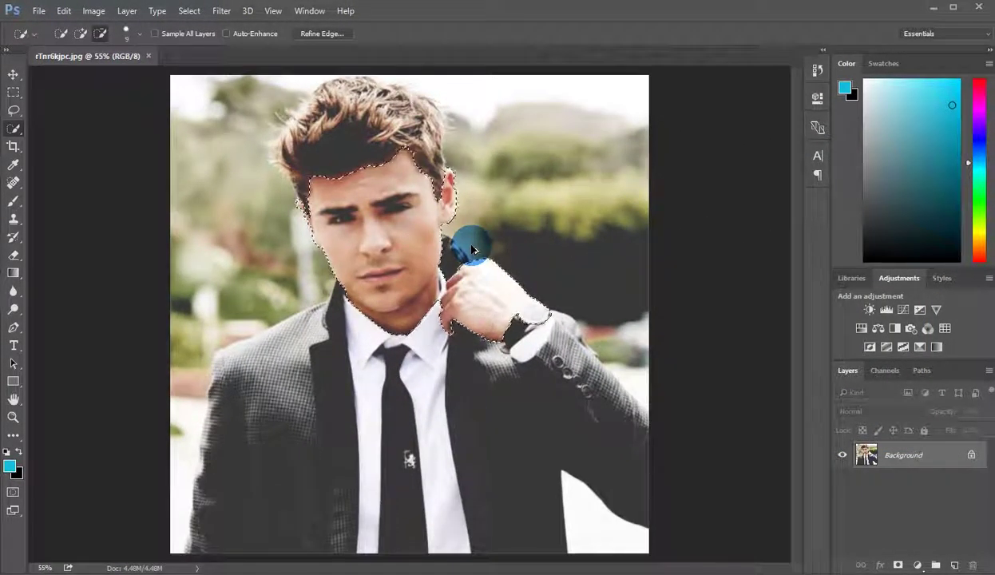
{"action": "left_click", "coordinate": [473, 250]}
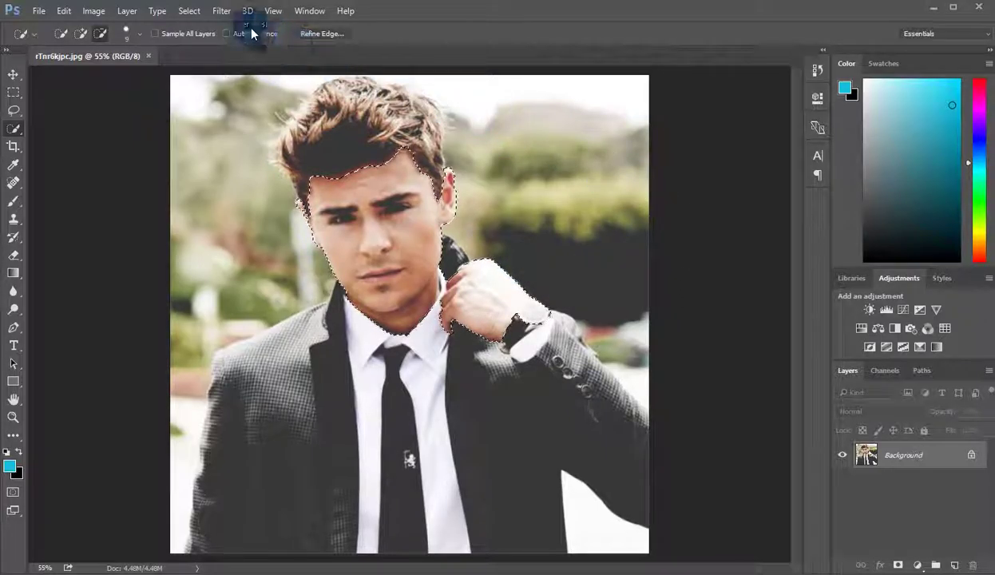
Apply a Craquelure texture with Crack Spacing 21, Depth 7 and Brightness 8.
{"action": "left_click", "coordinate": [221, 10]}
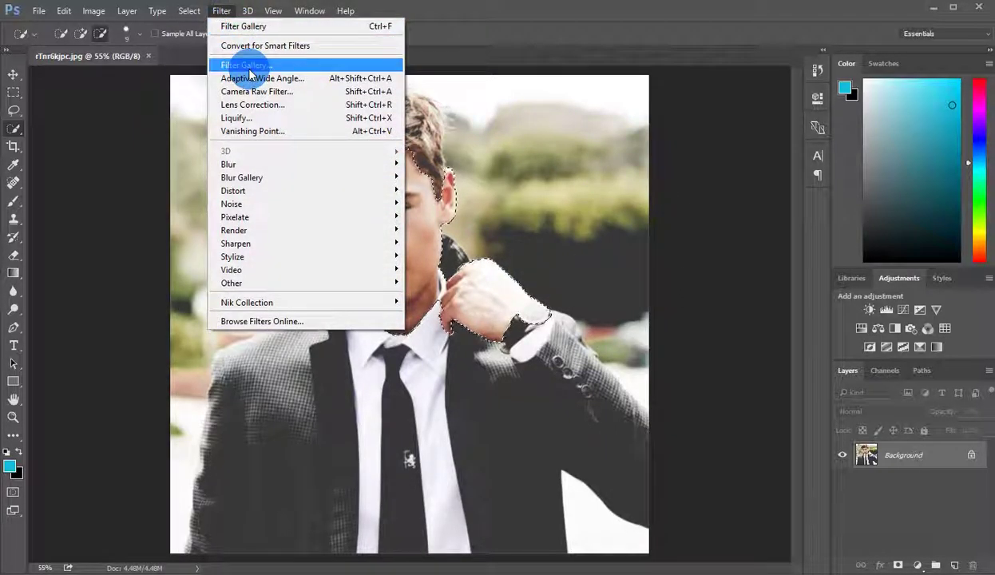
{"action": "left_click", "coordinate": [250, 68]}
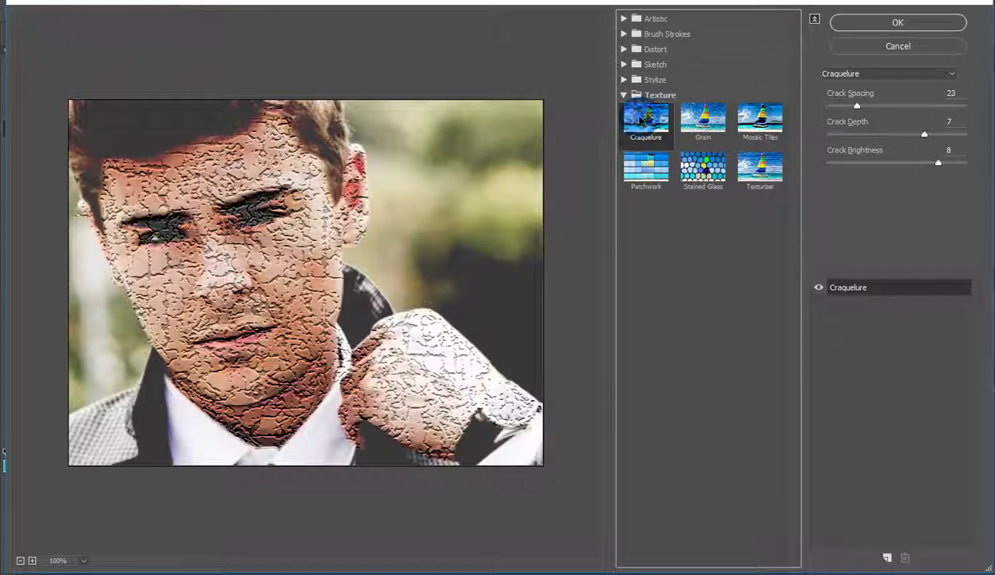
{"action": "left_click", "coordinate": [703, 118]}
{"action": "left_click", "coordinate": [647, 118]}
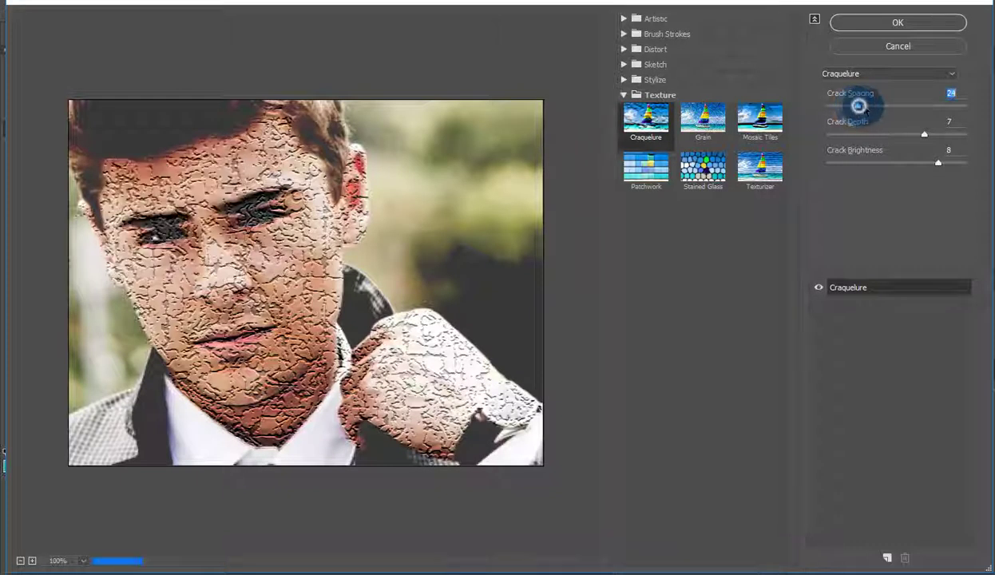
{"action": "mouse_move", "coordinate": [853, 110]}
{"action": "left_mouse_down"}
{"action": "mouse_move", "coordinate": [870, 111]}
{"action": "mouse_move", "coordinate": [857, 117]}
{"action": "left_mouse_up"}
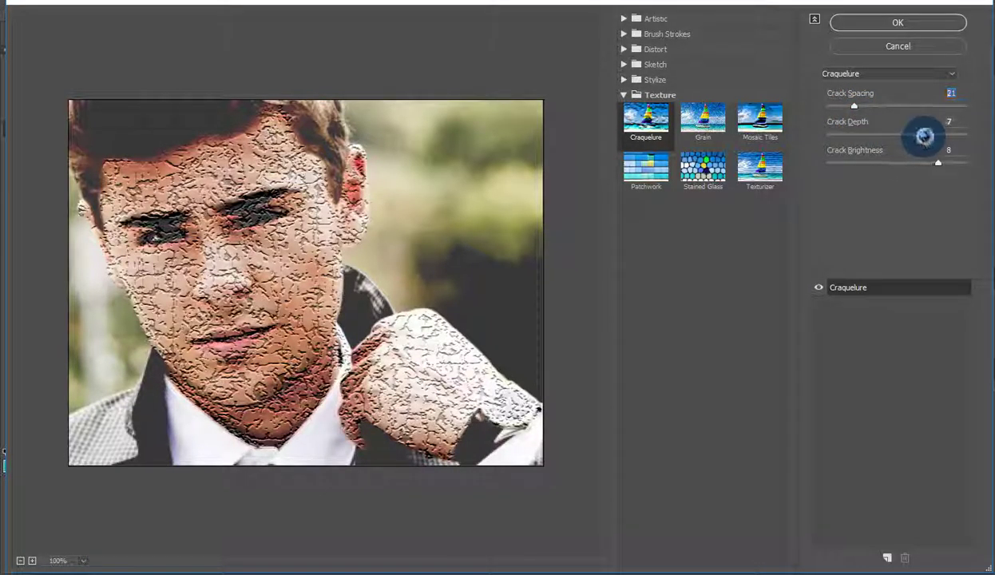
{"action": "left_click", "coordinate": [897, 24]}
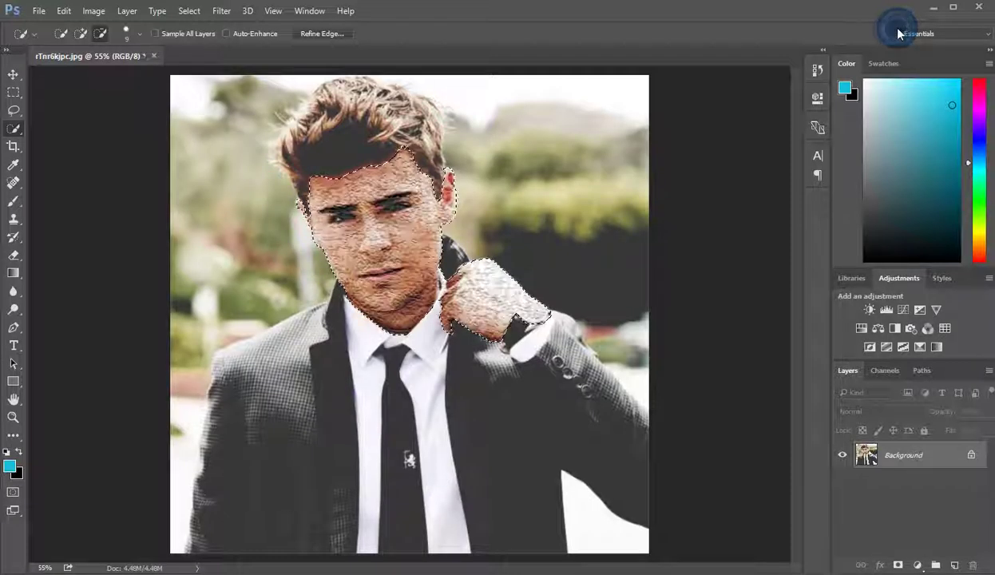
Add a Brightness/Contrast layer at Brightness -6 and Contrast 41, then select the Background layer.
{"action": "left_click", "coordinate": [869, 312]}
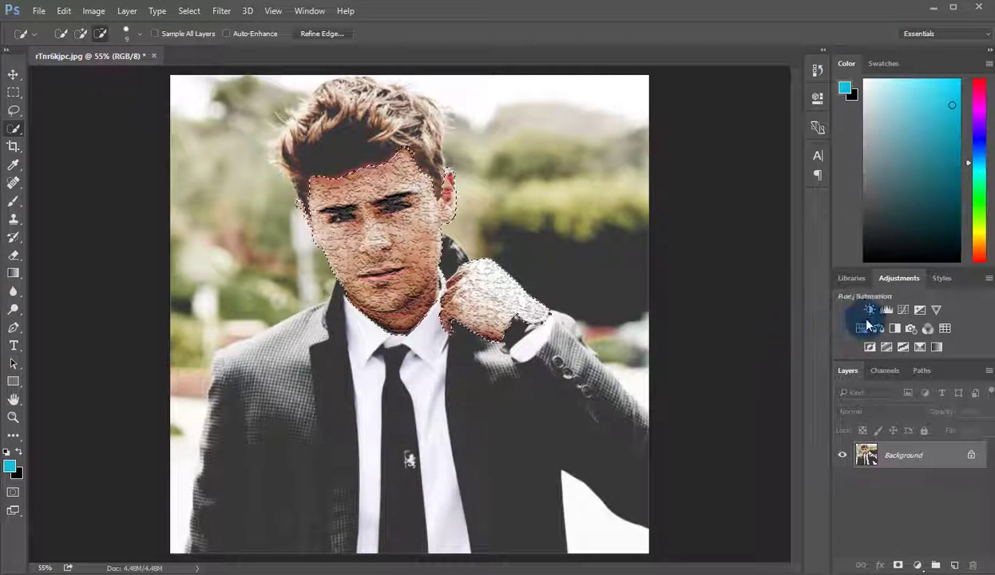
{"action": "mouse_move", "coordinate": [708, 170]}
{"action": "left_mouse_down"}
{"action": "mouse_move", "coordinate": [697, 175]}
{"action": "mouse_move", "coordinate": [702, 201]}
{"action": "mouse_move", "coordinate": [759, 216]}
{"action": "left_mouse_up"}
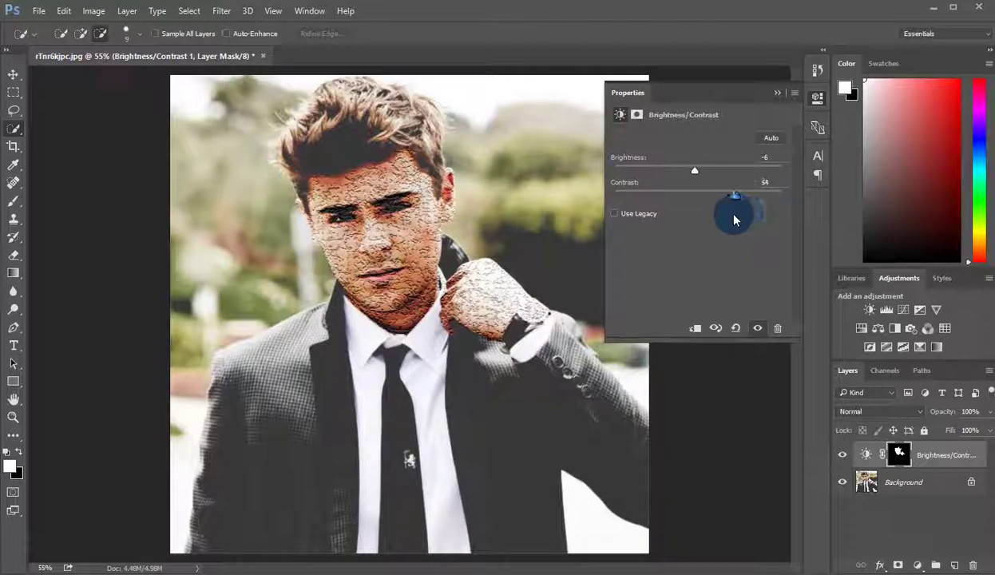
{"action": "left_click", "coordinate": [776, 92]}
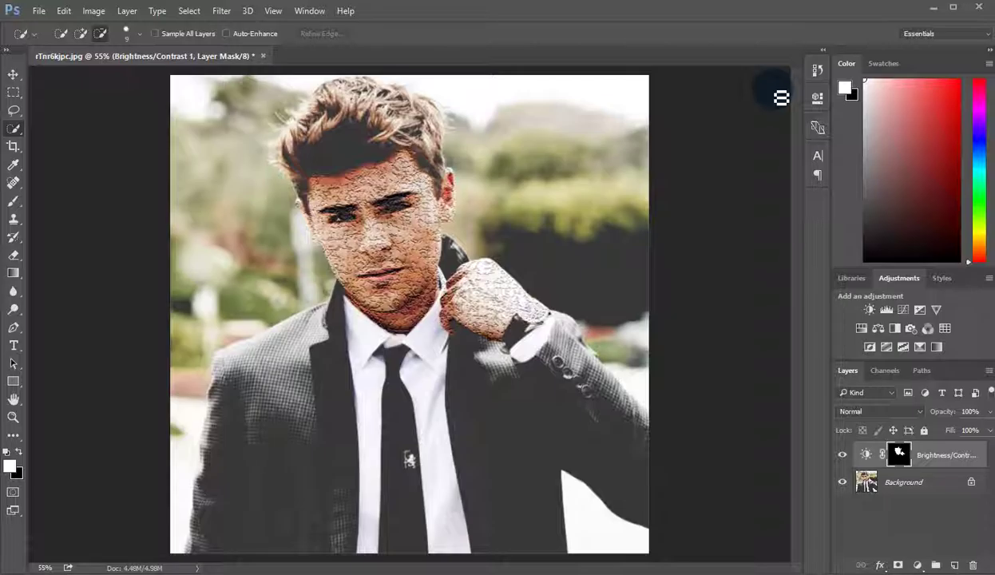
{"action": "left_click", "coordinate": [873, 485]}
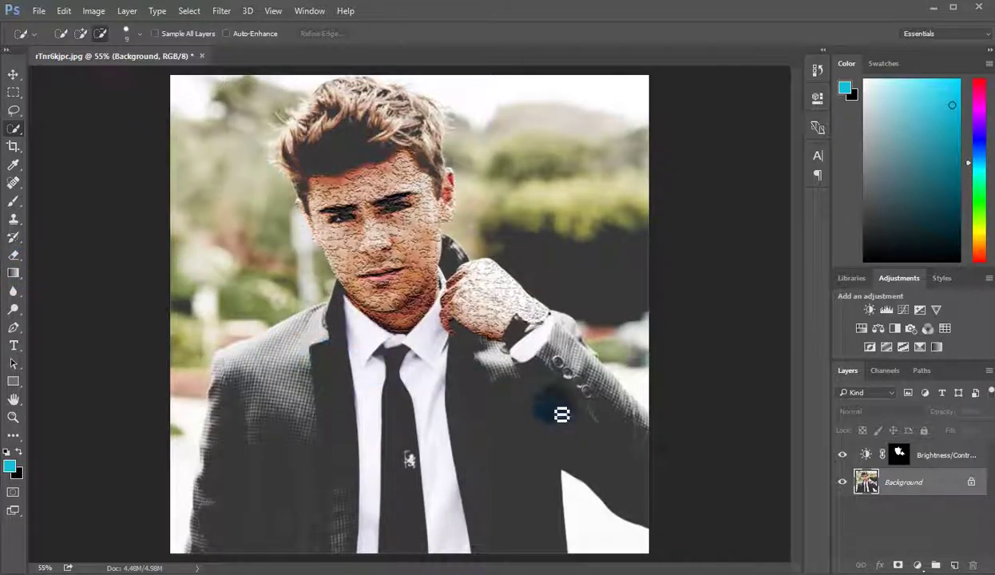
{"action": "left_click", "coordinate": [879, 494]}
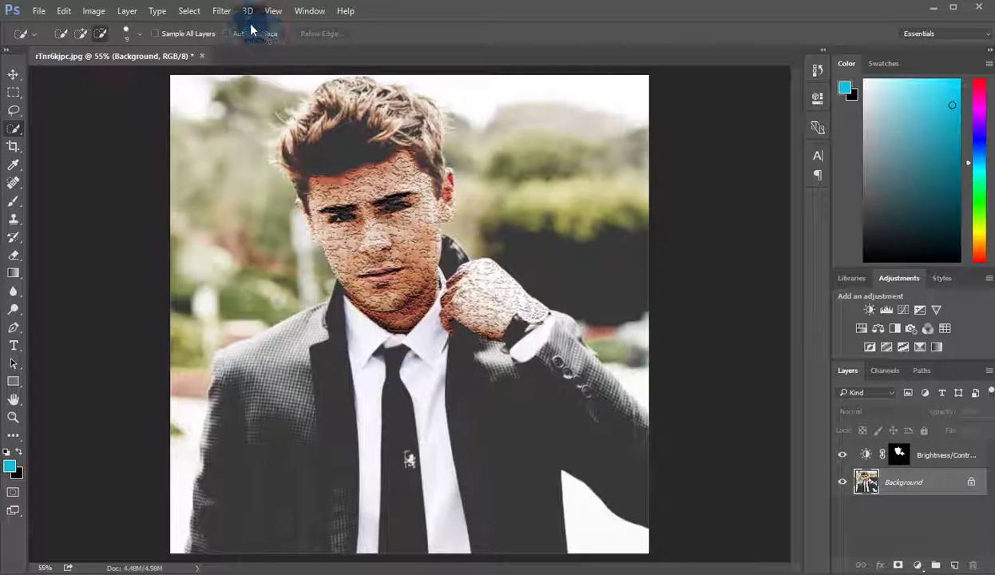
Warp the left side and top of the hair with Liquify's Forward Warp brush.
{"action": "left_click", "coordinate": [221, 10]}
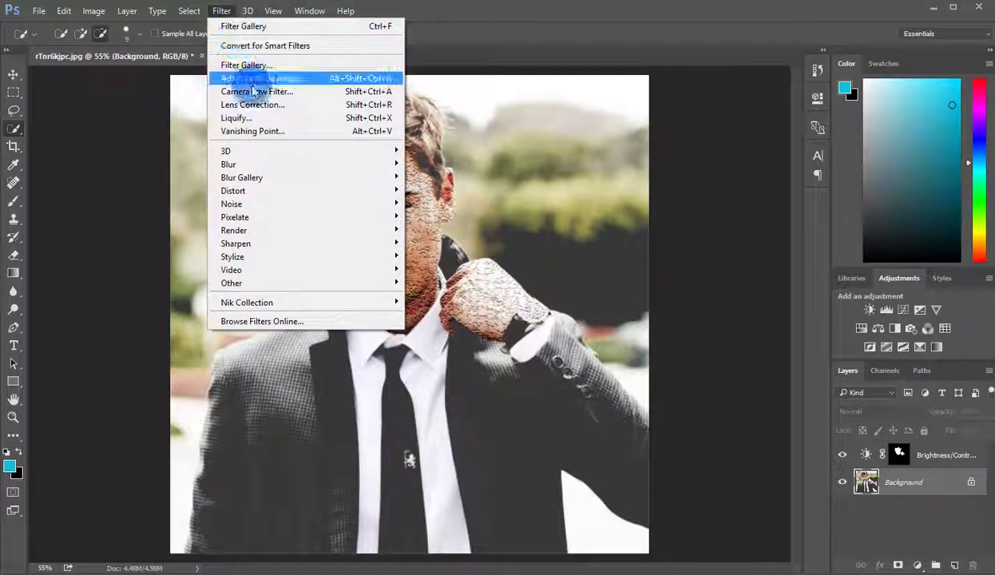
{"action": "left_click", "coordinate": [258, 118]}
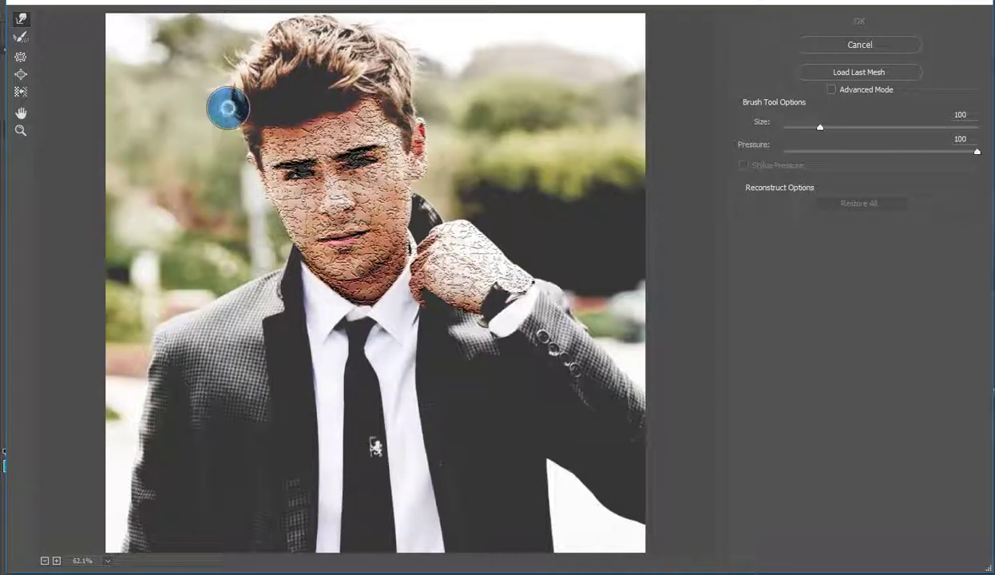
{"action": "left_click_drag", "start_coordinate": [228, 95], "coordinate": [228, 83]}
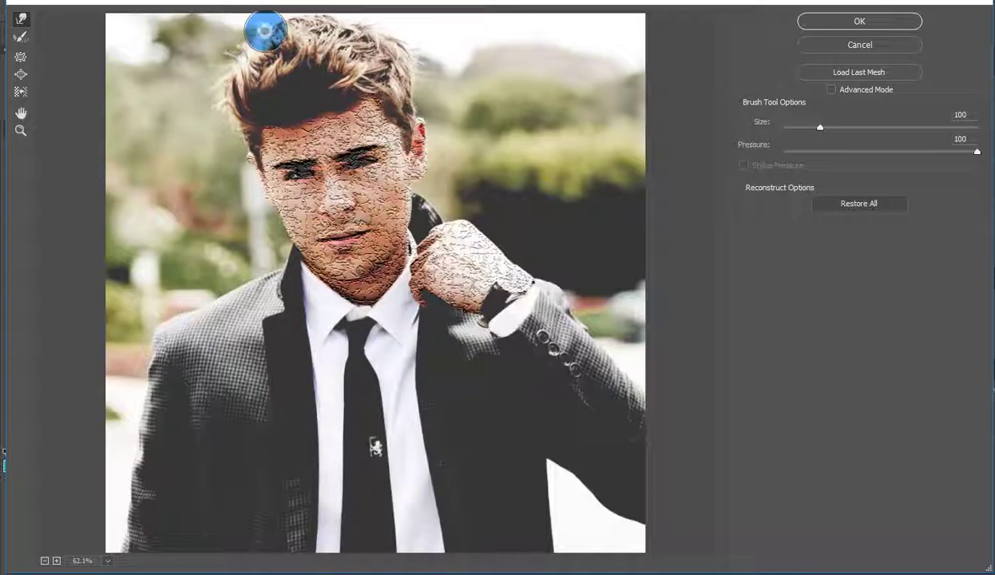
{"action": "left_click_drag", "start_coordinate": [288, 24], "coordinate": [320, 20]}
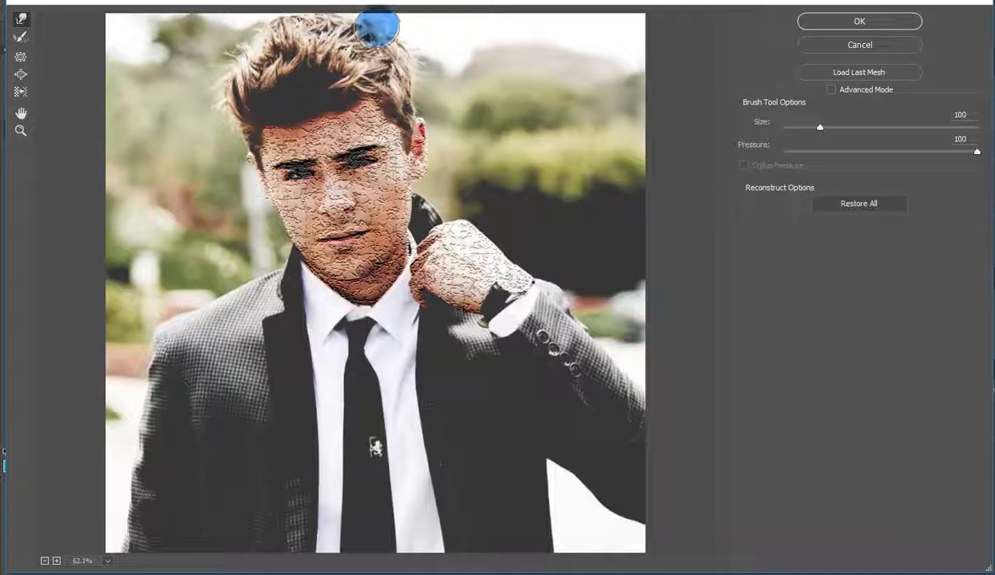
{"action": "mouse_move", "coordinate": [377, 30]}
{"action": "left_mouse_down"}
{"action": "mouse_move", "coordinate": [408, 63]}
{"action": "mouse_move", "coordinate": [413, 91]}
{"action": "mouse_move", "coordinate": [413, 60]}
{"action": "mouse_move", "coordinate": [349, 33]}
{"action": "mouse_move", "coordinate": [298, 34]}
{"action": "mouse_move", "coordinate": [285, 53]}
{"action": "mouse_move", "coordinate": [258, 62]}
{"action": "mouse_move", "coordinate": [247, 54]}
{"action": "mouse_move", "coordinate": [240, 73]}
{"action": "mouse_move", "coordinate": [213, 91]}
{"action": "mouse_move", "coordinate": [276, 28]}
{"action": "left_mouse_up"}
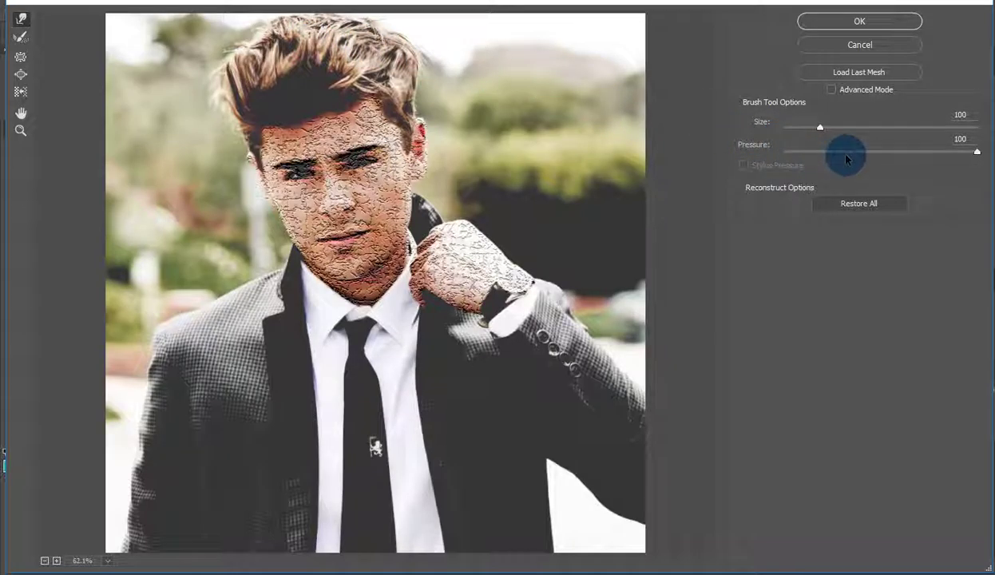
At pressure 67, push the hair's right edge down and the ear hair up-left, then apply.
{"action": "left_click_drag", "start_coordinate": [976, 152], "coordinate": [913, 152]}
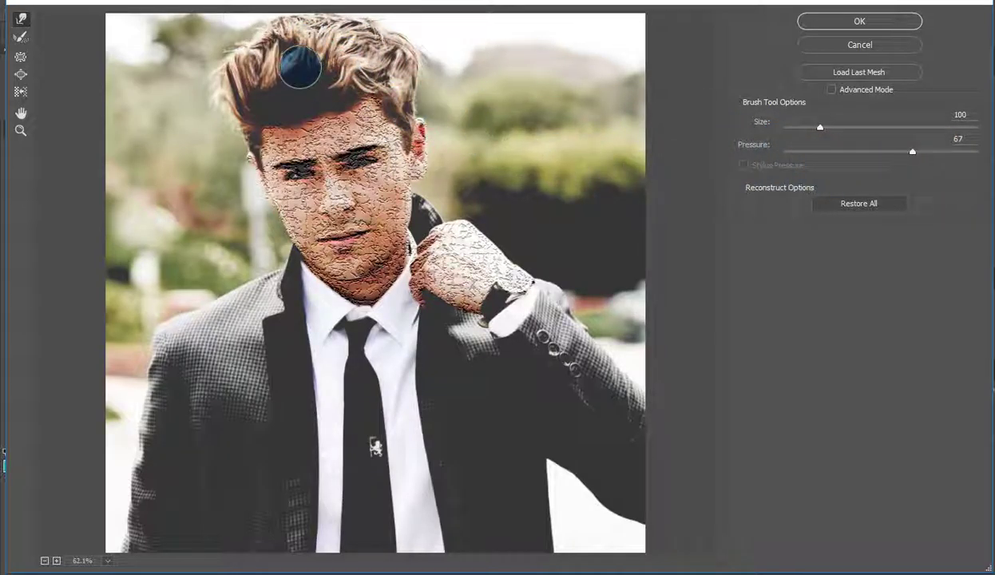
{"action": "left_click_drag", "start_coordinate": [224, 92], "coordinate": [296, 60]}
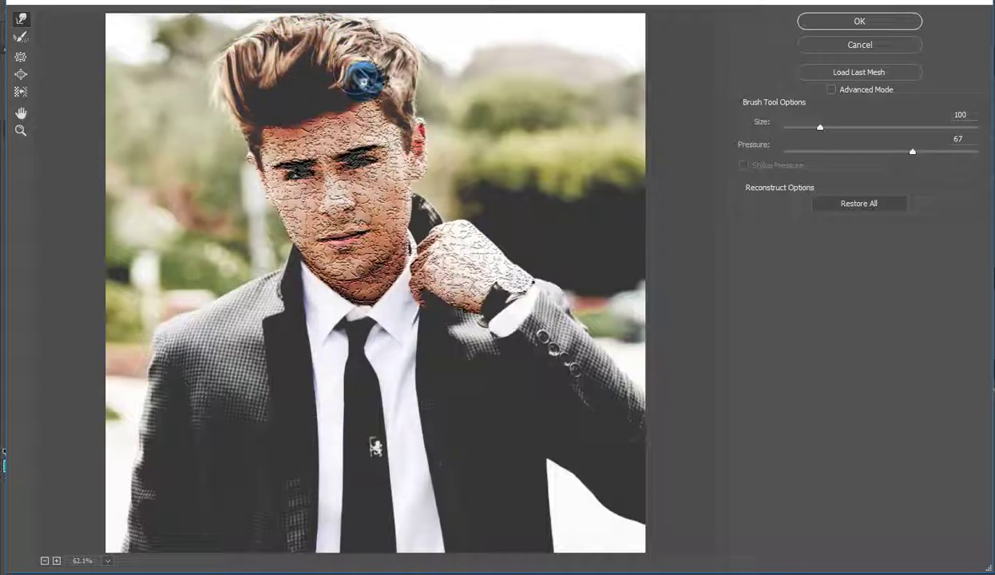
{"action": "left_click_drag", "start_coordinate": [406, 96], "coordinate": [409, 116]}
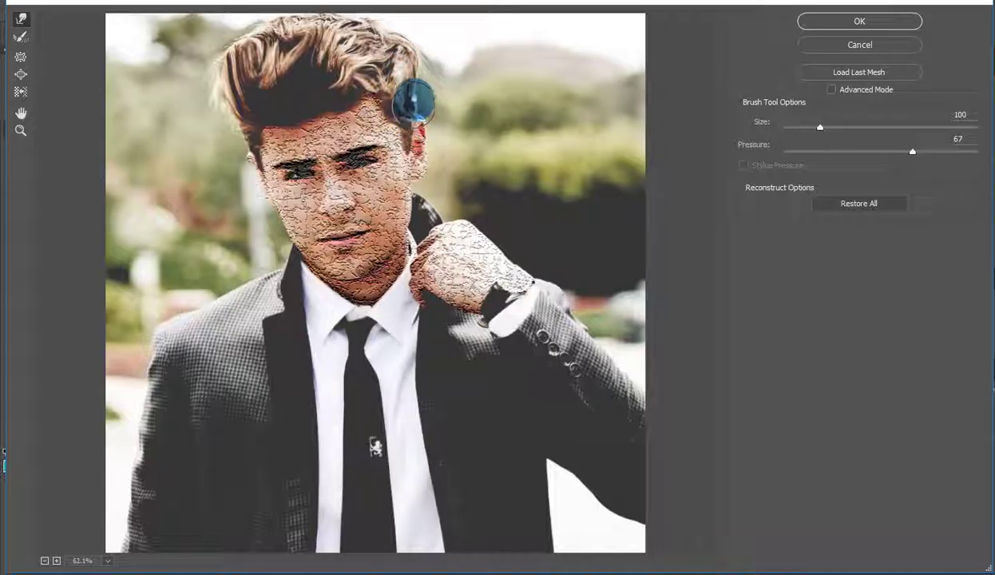
{"action": "left_click_drag", "start_coordinate": [421, 91], "coordinate": [365, 58]}
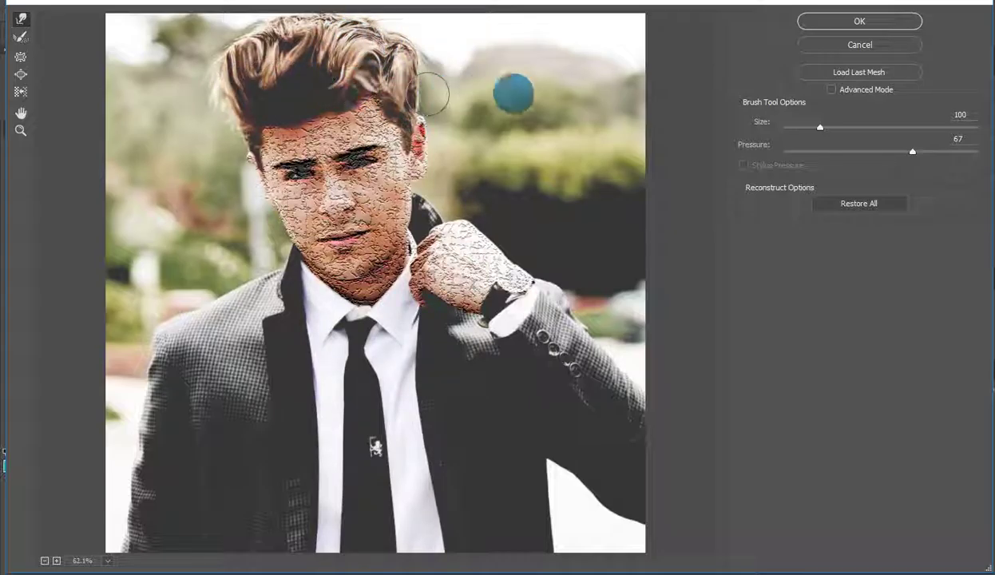
{"action": "left_click", "coordinate": [867, 24]}
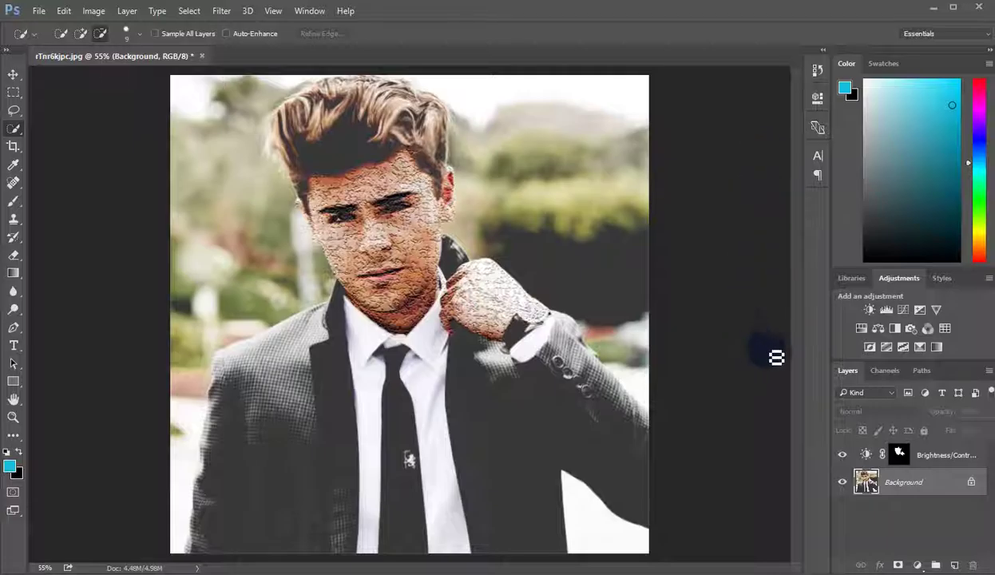
Add a second Brightness/Contrast layer with slightly lowered brightness, then select the hair.
{"action": "left_click", "coordinate": [870, 310]}
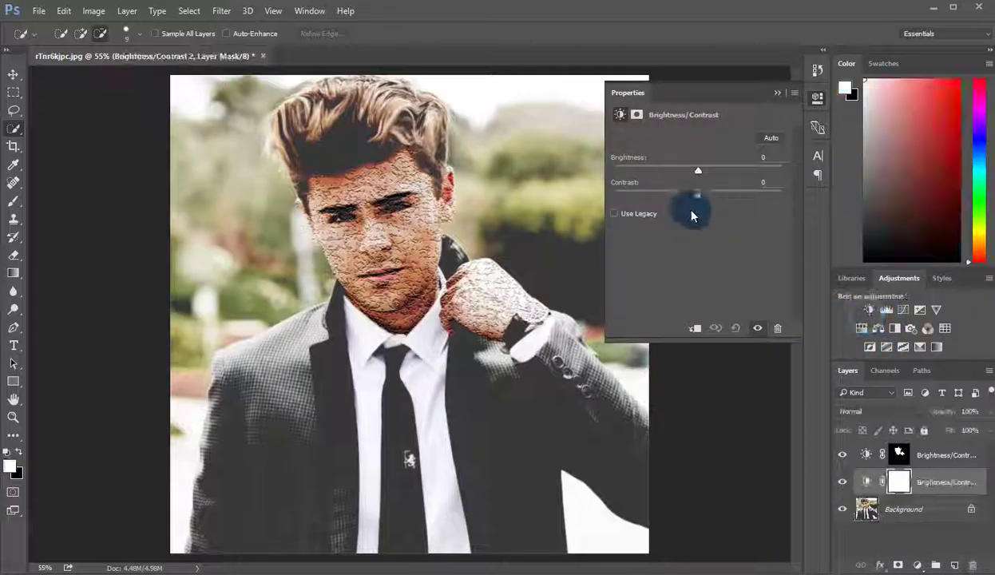
{"action": "mouse_move", "coordinate": [694, 169]}
{"action": "left_mouse_down"}
{"action": "mouse_move", "coordinate": [683, 172]}
{"action": "mouse_move", "coordinate": [695, 167]}
{"action": "left_mouse_up"}
{"action": "left_click", "coordinate": [776, 94]}
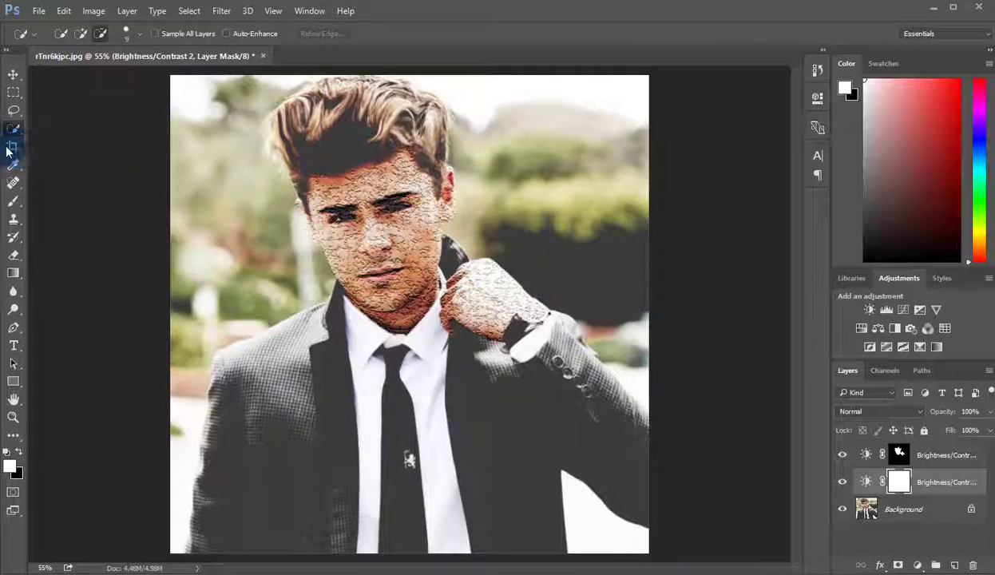
{"action": "mouse_move", "coordinate": [288, 160]}
{"action": "left_mouse_down"}
{"action": "mouse_move", "coordinate": [383, 120]}
{"action": "mouse_move", "coordinate": [424, 137]}
{"action": "mouse_move", "coordinate": [346, 102]}
{"action": "left_mouse_up"}
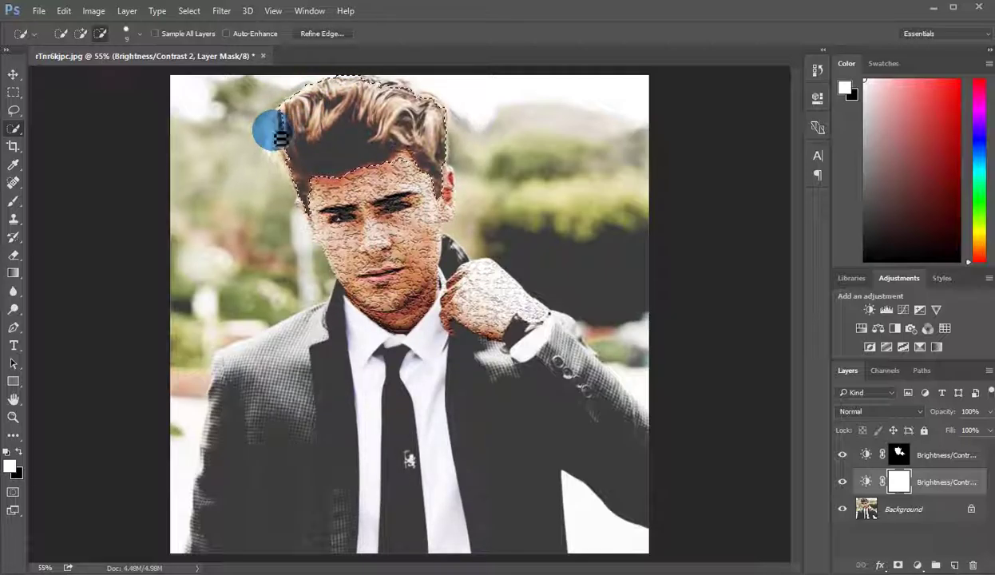
Extend the Quick Selection over the left part of the hair.
{"action": "left_click", "coordinate": [81, 34]}
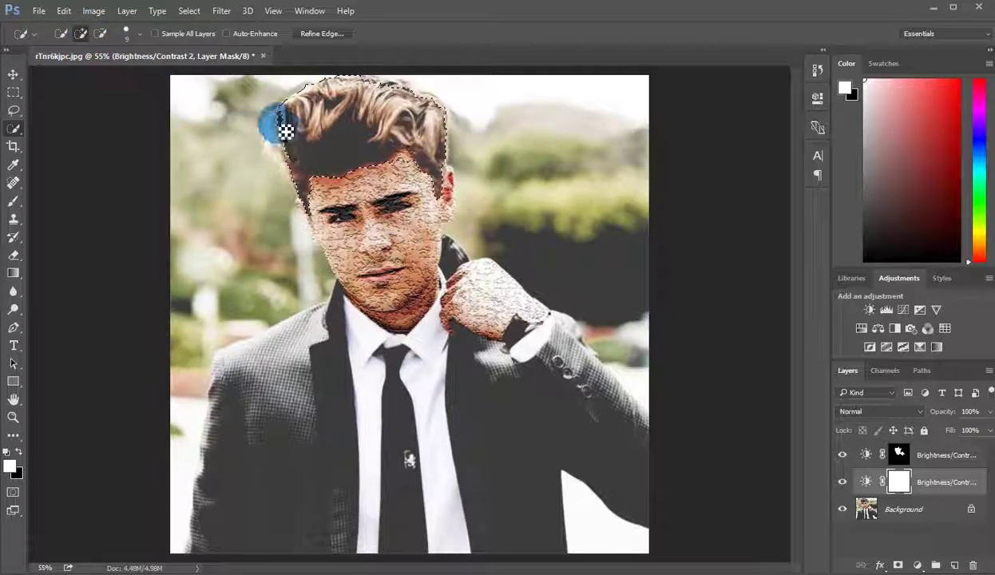
{"action": "left_click_drag", "start_coordinate": [281, 128], "coordinate": [425, 142]}
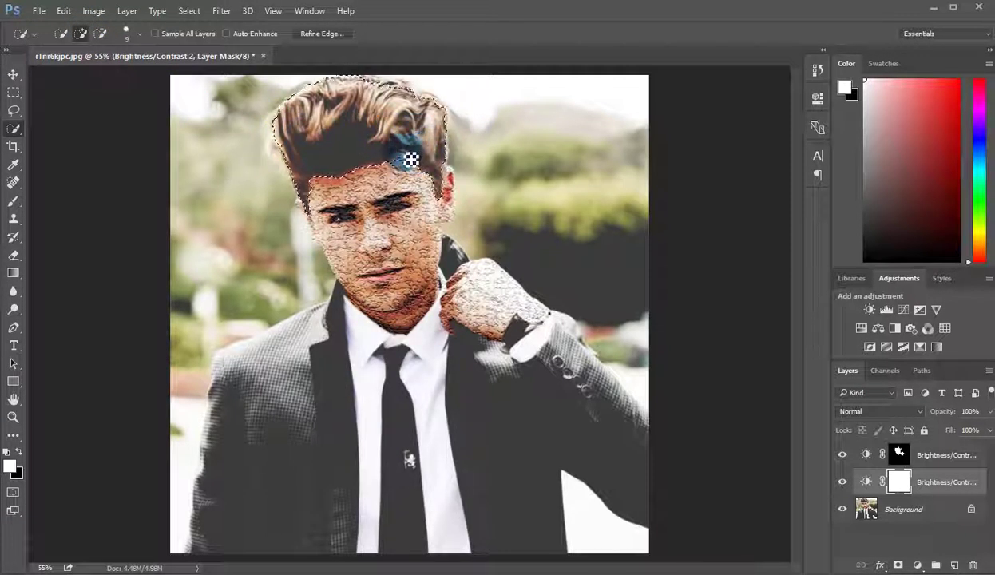
{"action": "left_click", "coordinate": [100, 34]}
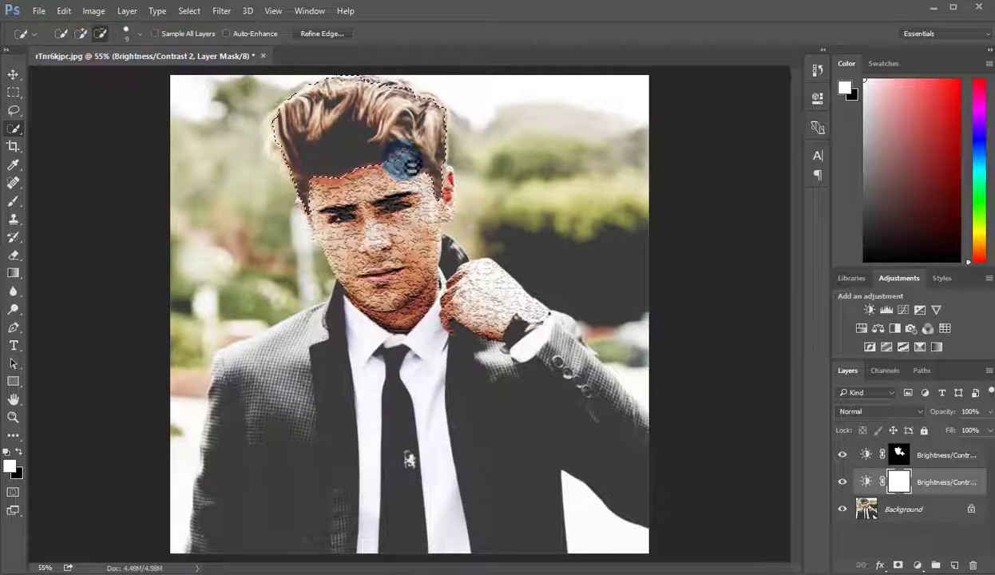
Refine the hair selection's left, top and right edges to follow the loose strands.
{"action": "left_click", "coordinate": [328, 34]}
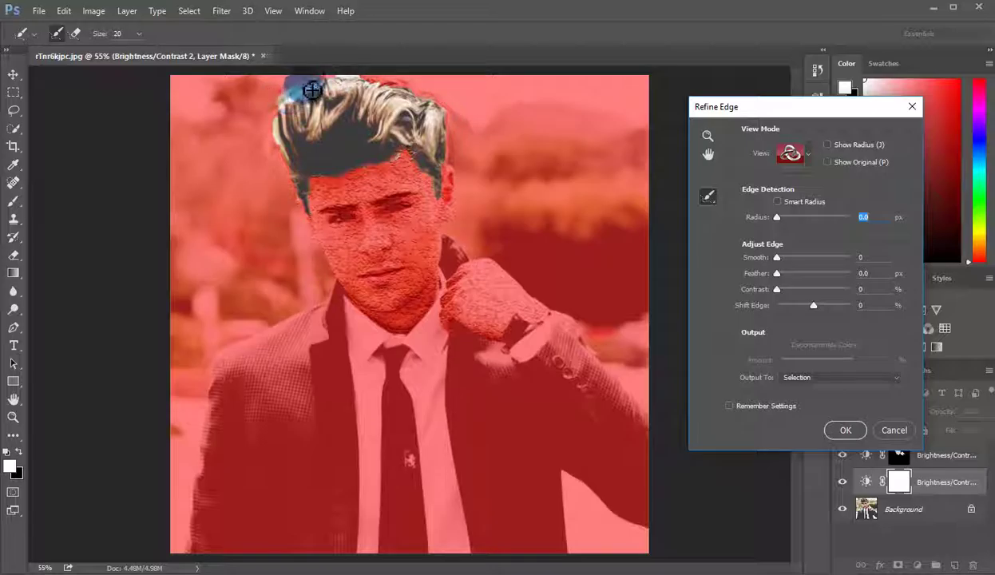
{"action": "left_click_drag", "start_coordinate": [286, 152], "coordinate": [391, 84]}
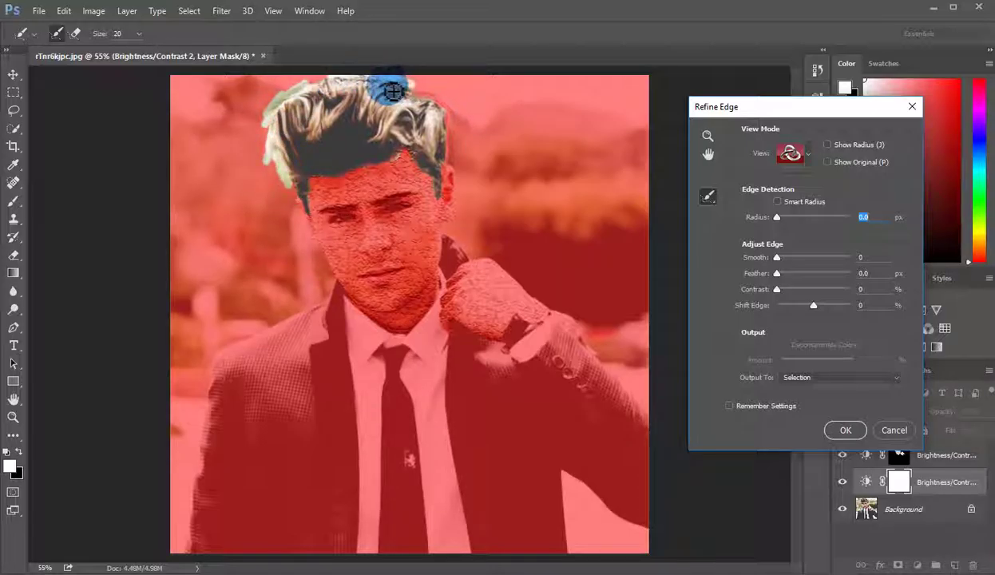
{"action": "mouse_move", "coordinate": [391, 83]}
{"action": "left_mouse_down"}
{"action": "mouse_move", "coordinate": [458, 122]}
{"action": "mouse_move", "coordinate": [441, 108]}
{"action": "left_mouse_up"}
{"action": "left_click", "coordinate": [836, 431]}
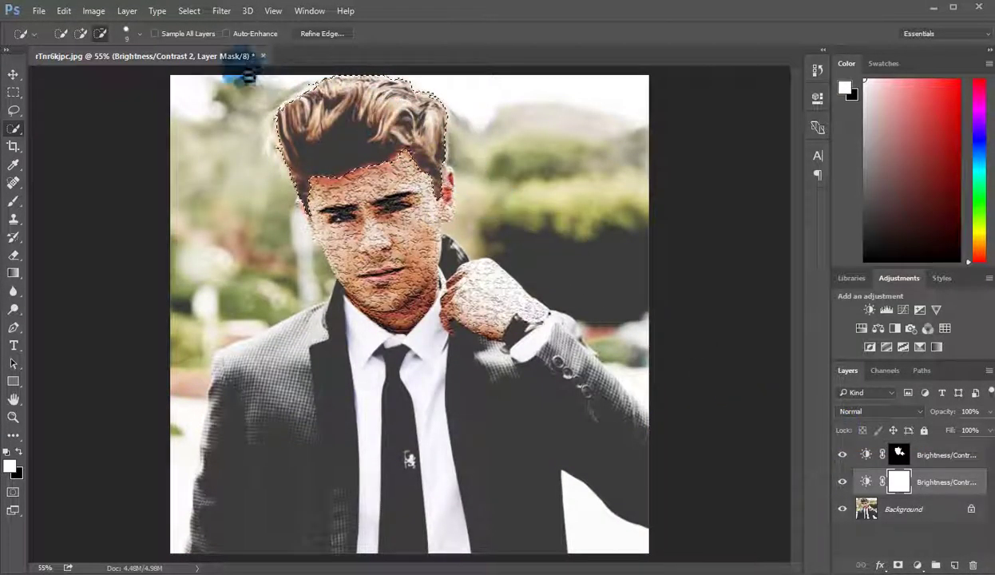
{"action": "left_click", "coordinate": [221, 10]}
{"action": "left_click", "coordinate": [243, 63]}
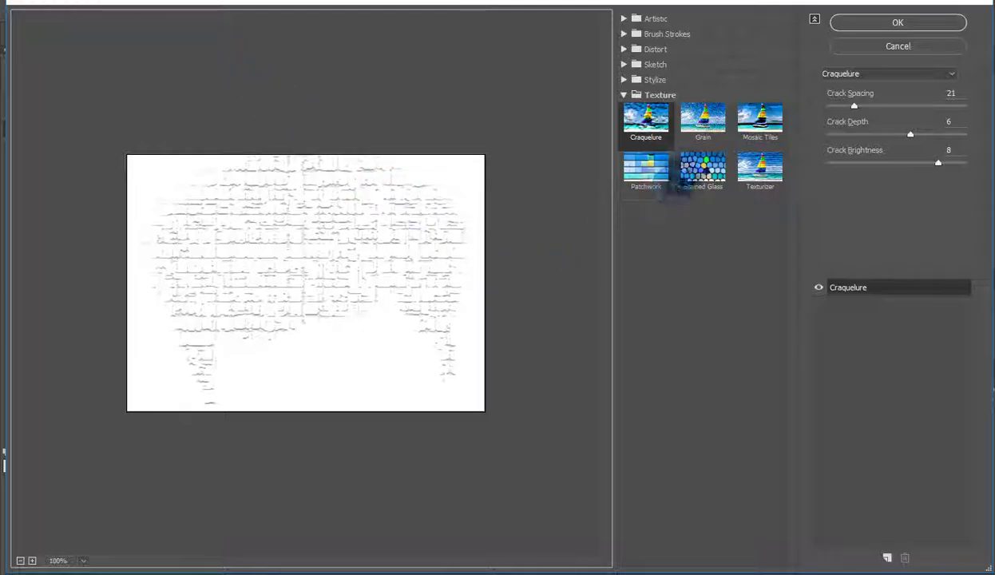
{"action": "left_click", "coordinate": [703, 115]}
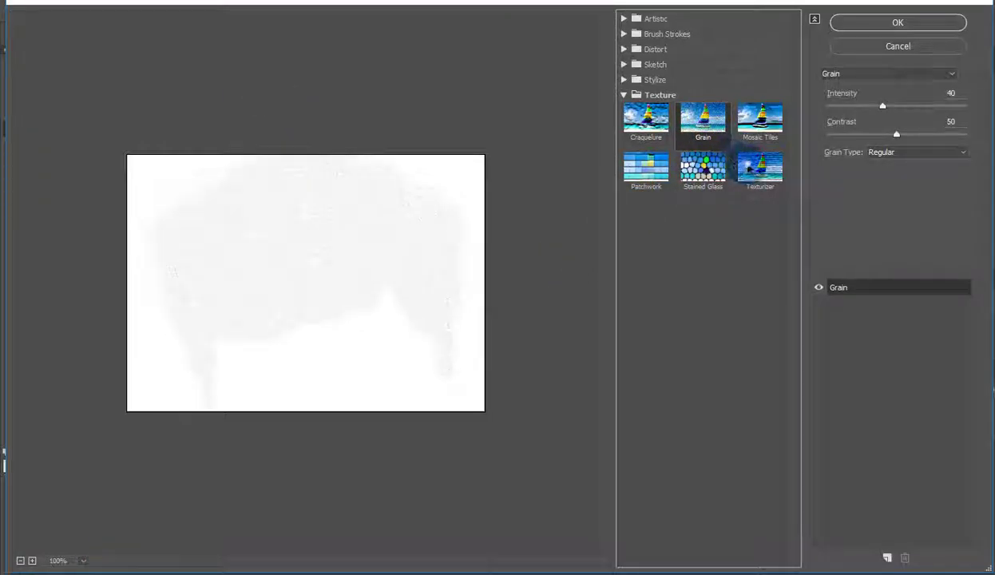
{"action": "left_click", "coordinate": [751, 166]}
{"action": "left_click", "coordinate": [687, 174]}
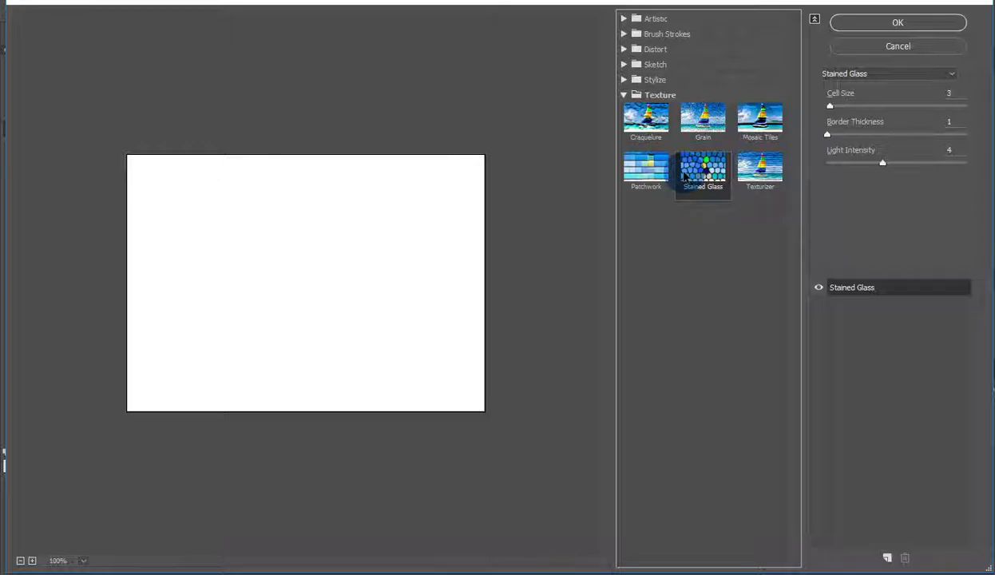
{"action": "left_click", "coordinate": [639, 168]}
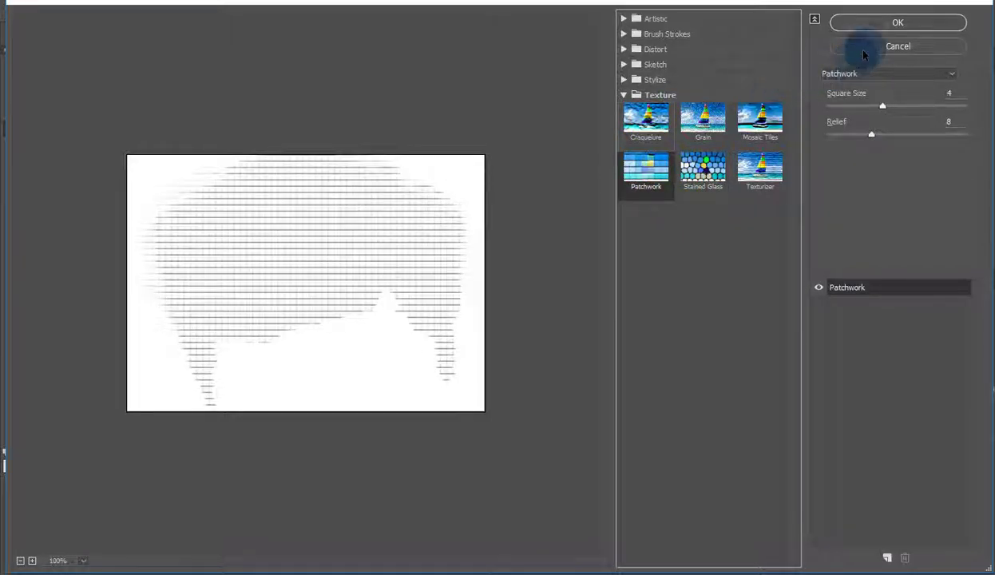
{"action": "left_click", "coordinate": [875, 22]}
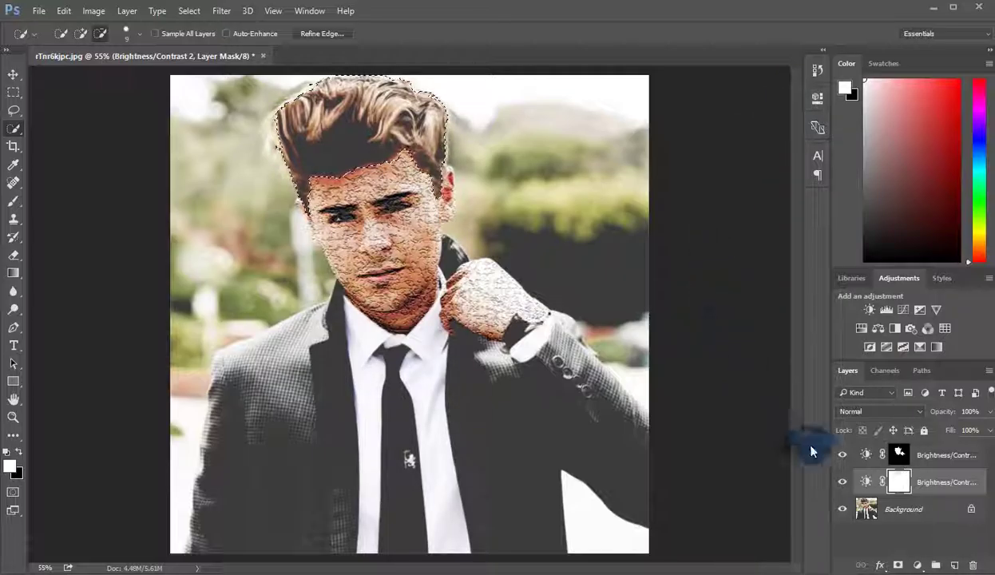
{"action": "left_click", "coordinate": [876, 509]}
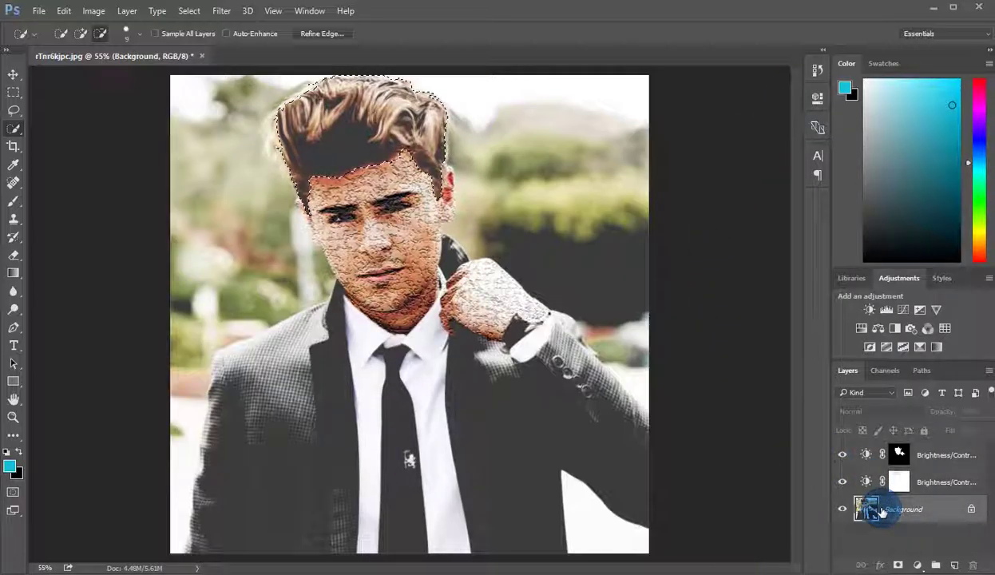
Add a Curves 1 layer masked to the hair with a two-point S-curve.
{"action": "left_click", "coordinate": [909, 310]}
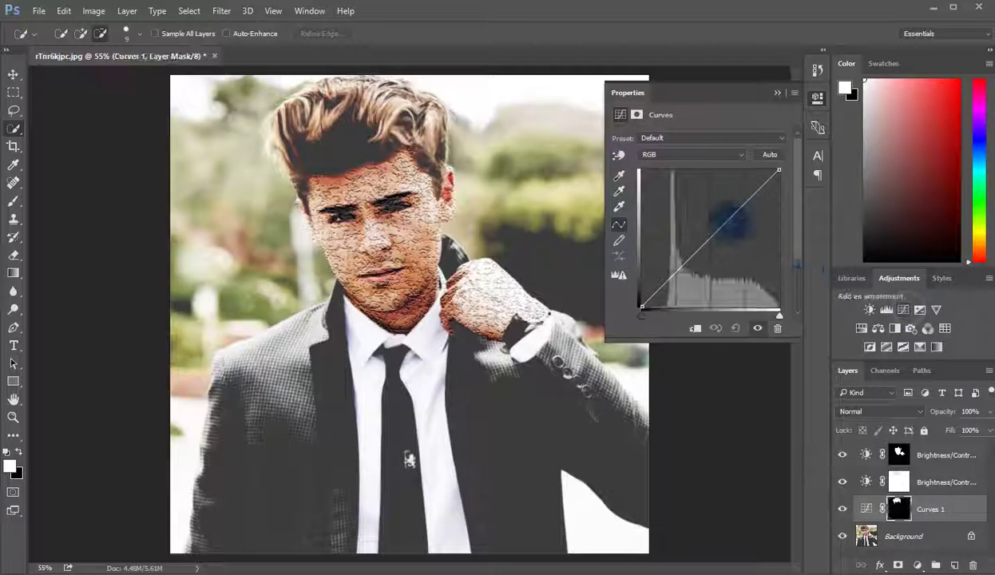
{"action": "mouse_move", "coordinate": [727, 221]}
{"action": "left_mouse_down"}
{"action": "mouse_move", "coordinate": [699, 212]}
{"action": "mouse_move", "coordinate": [744, 246]}
{"action": "left_mouse_up"}
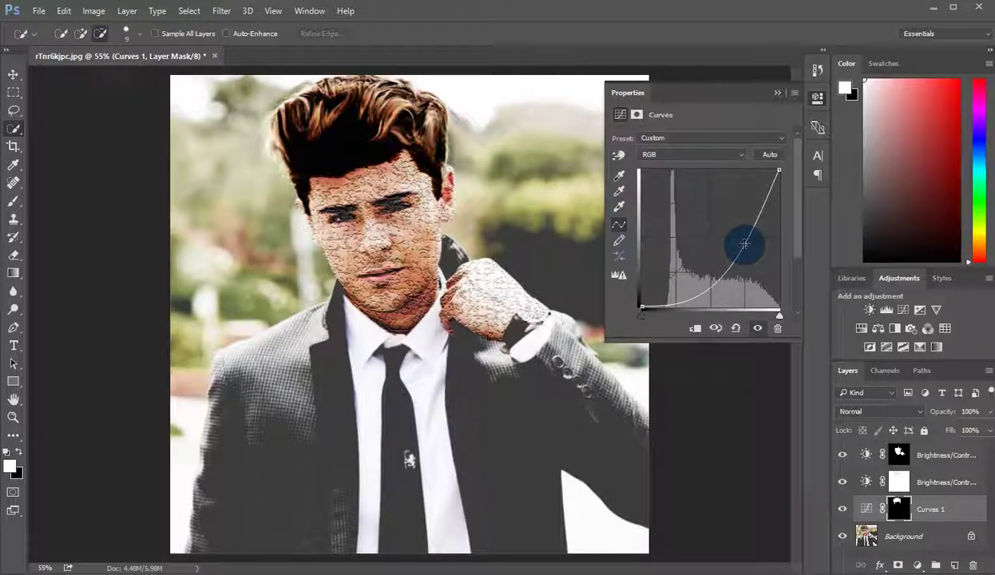
{"action": "left_click_drag", "start_coordinate": [706, 287], "coordinate": [709, 270]}
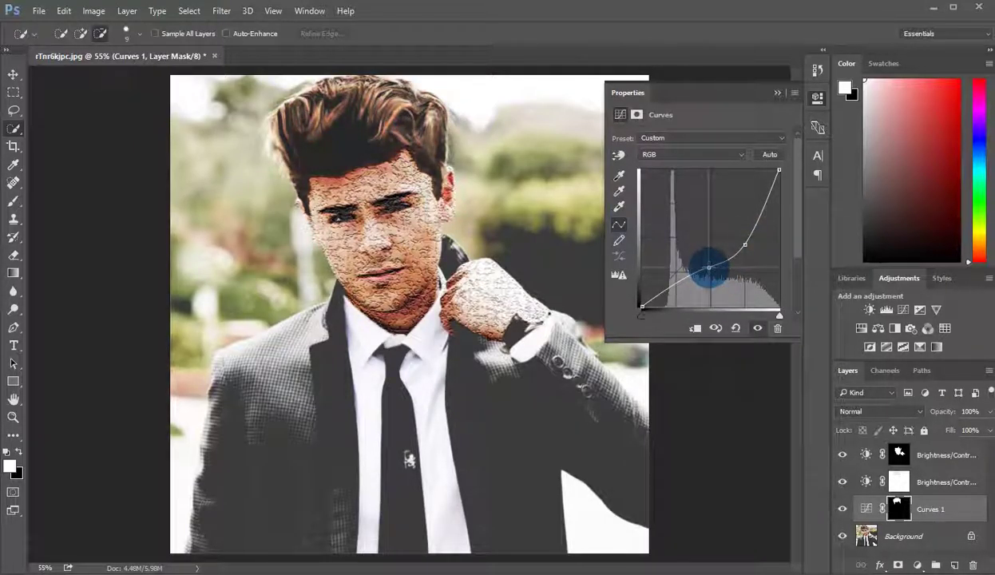
{"action": "left_click", "coordinate": [777, 92]}
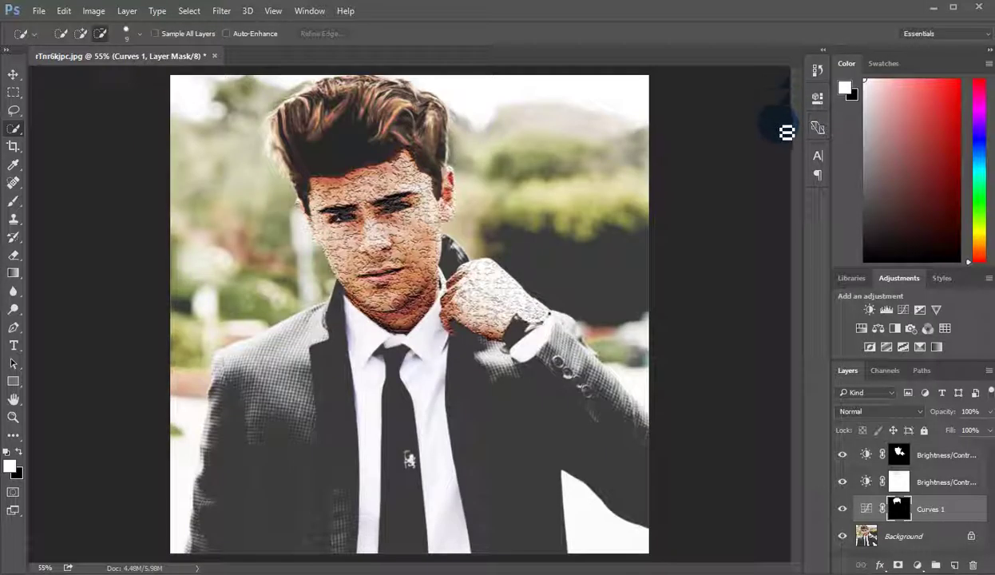
{"action": "right_click", "coordinate": [899, 513]}
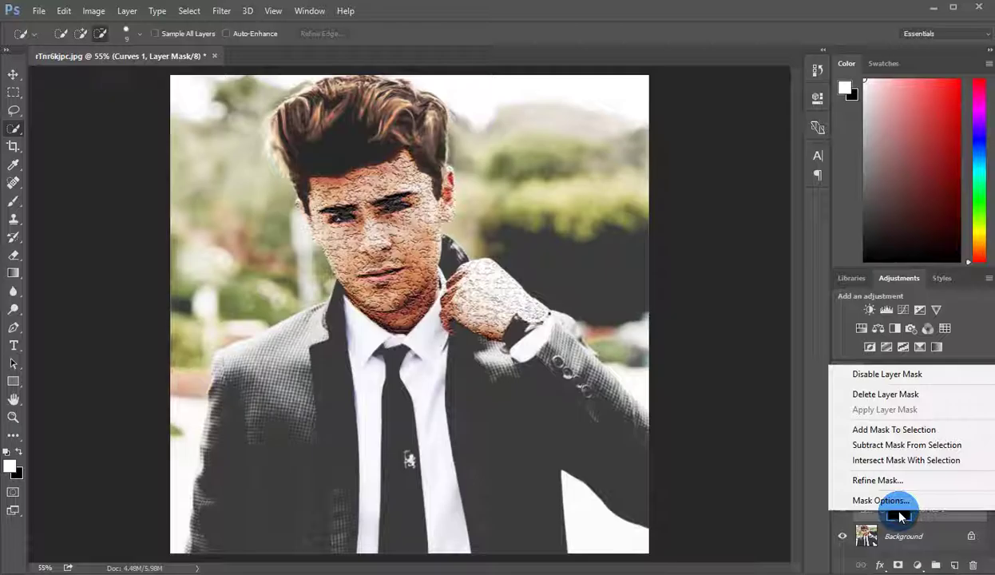
Set the Curves 1 mask overlay opacity to 0 in Mask Options.
{"action": "left_click", "coordinate": [899, 501]}
{"action": "mouse_move", "coordinate": [493, 206]}
{"action": "left_mouse_down"}
{"action": "mouse_move", "coordinate": [509, 206]}
{"action": "mouse_move", "coordinate": [491, 209]}
{"action": "left_mouse_up"}
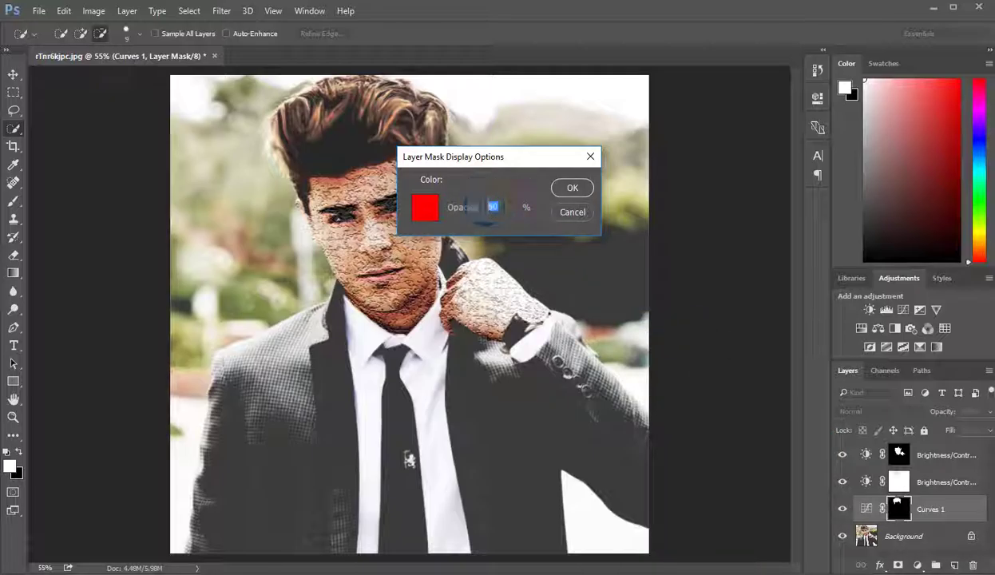
{"action": "type", "text": "00"}
{"action": "left_click", "coordinate": [576, 186]}
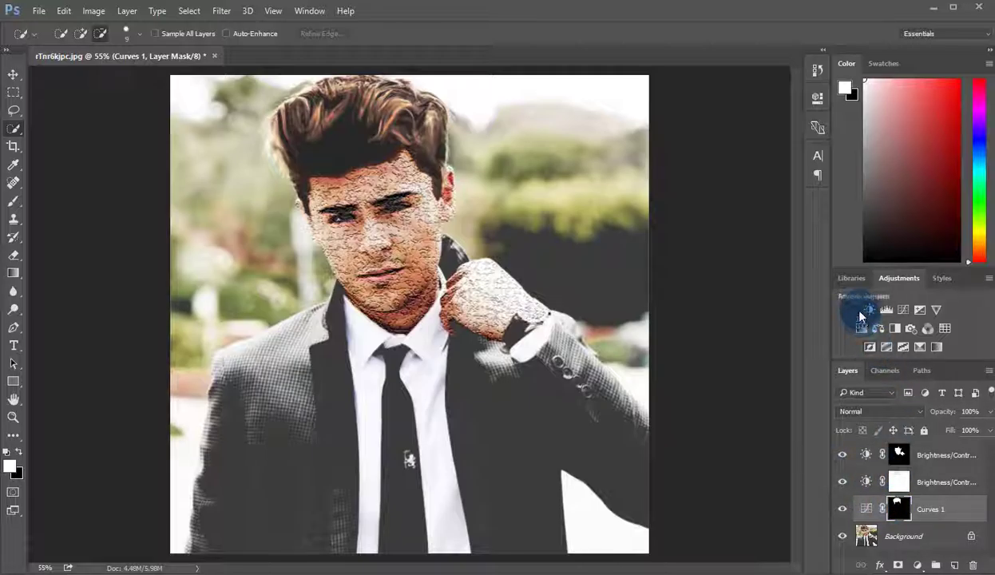
Refine the Curves 1 hair mask with Smooth set to 44.
{"action": "left_click", "coordinate": [893, 507]}
{"action": "right_click", "coordinate": [893, 511]}
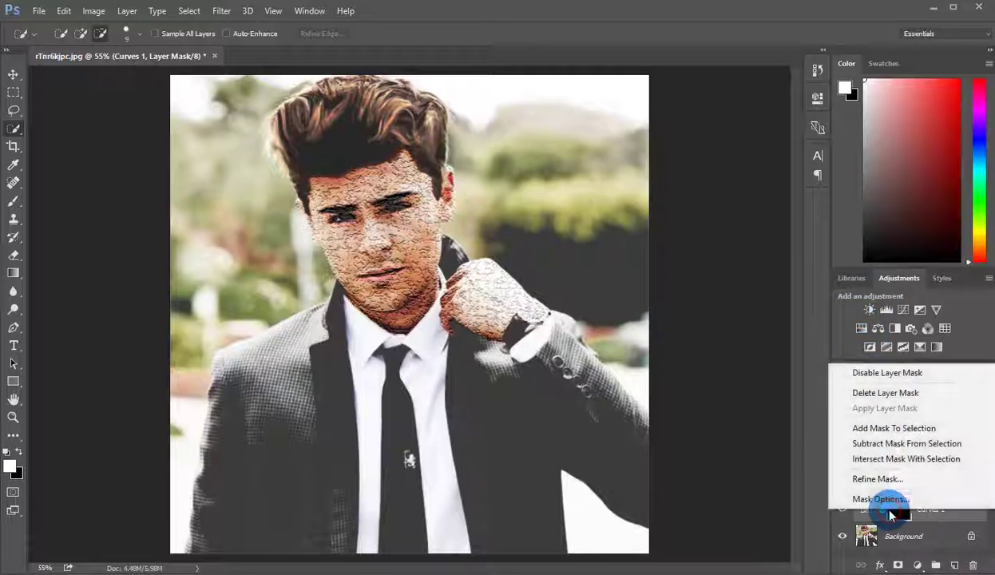
{"action": "left_click", "coordinate": [883, 476]}
{"action": "left_click", "coordinate": [777, 258]}
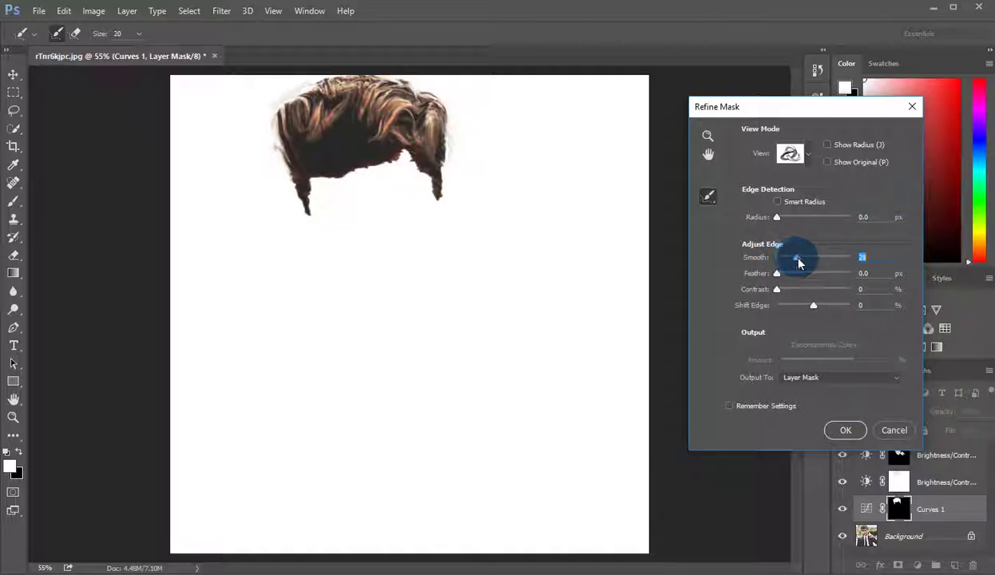
{"action": "left_click", "coordinate": [850, 431]}
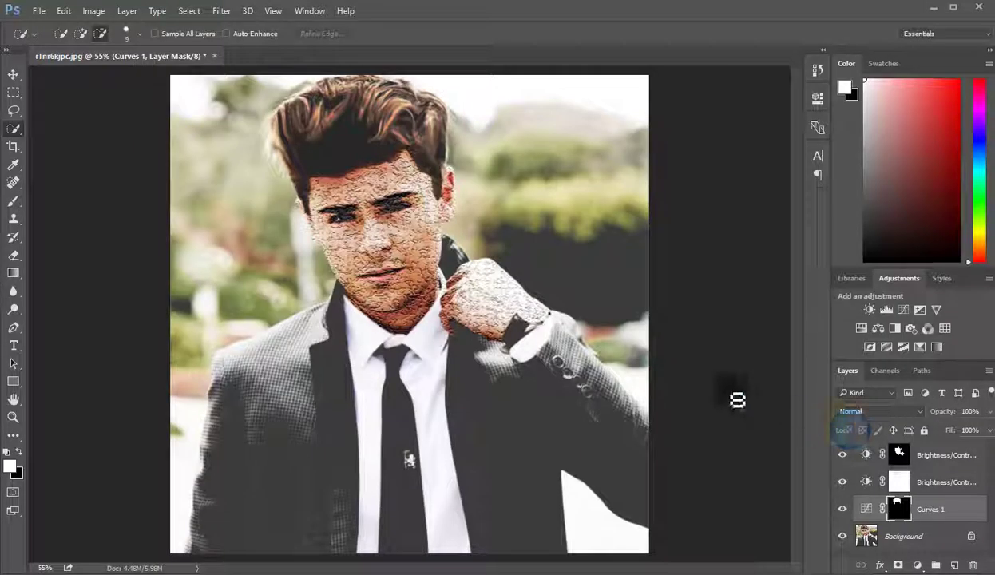
Display the finished cracked-face portrait in Full Screen Mode with menus, toolbars and panels hidden.
{"action": "left_click", "coordinate": [651, 327]}
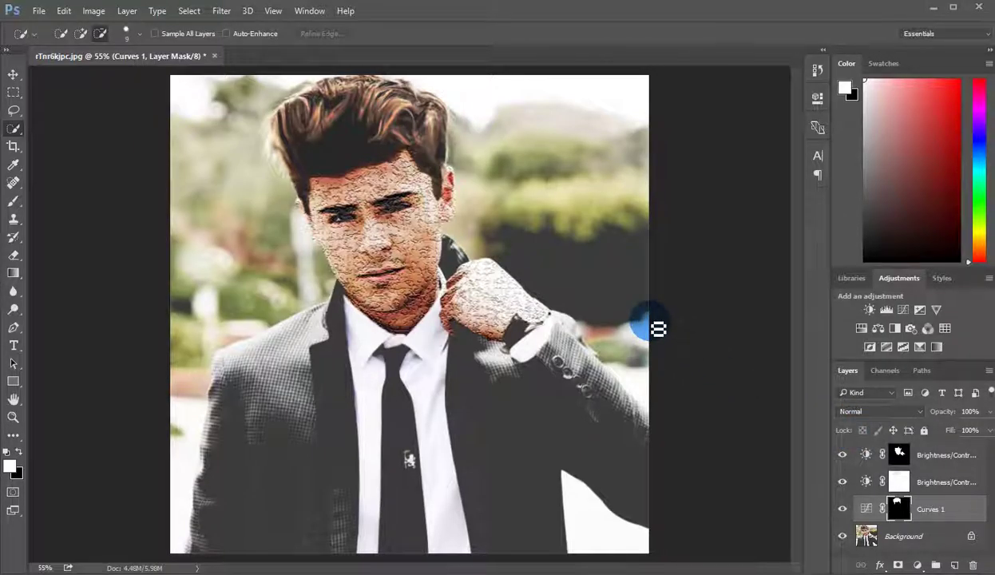
{"action": "key", "text": "f"}
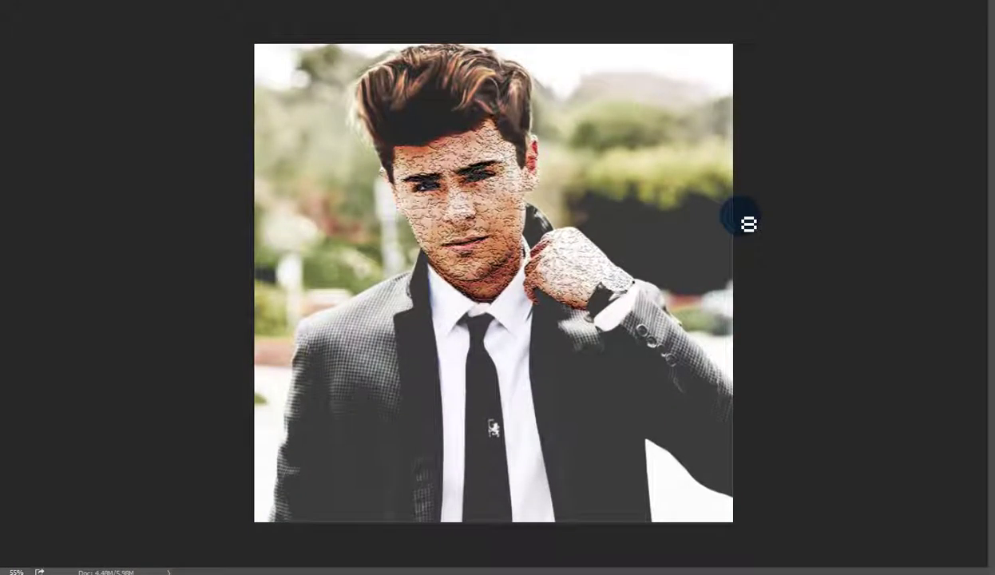